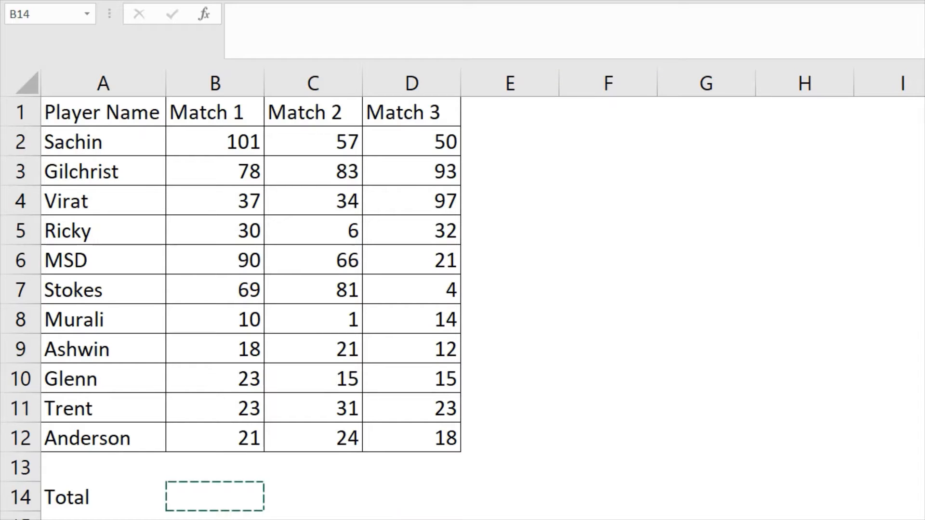
Enter a SUM formula in B14 totalling the Match 1 scores B2:B12
left_click(423, 437)
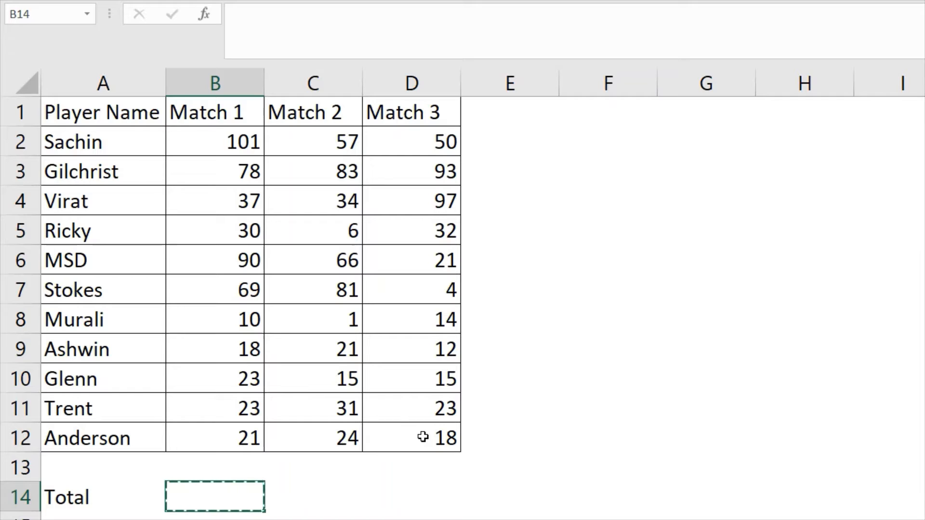
type("=")
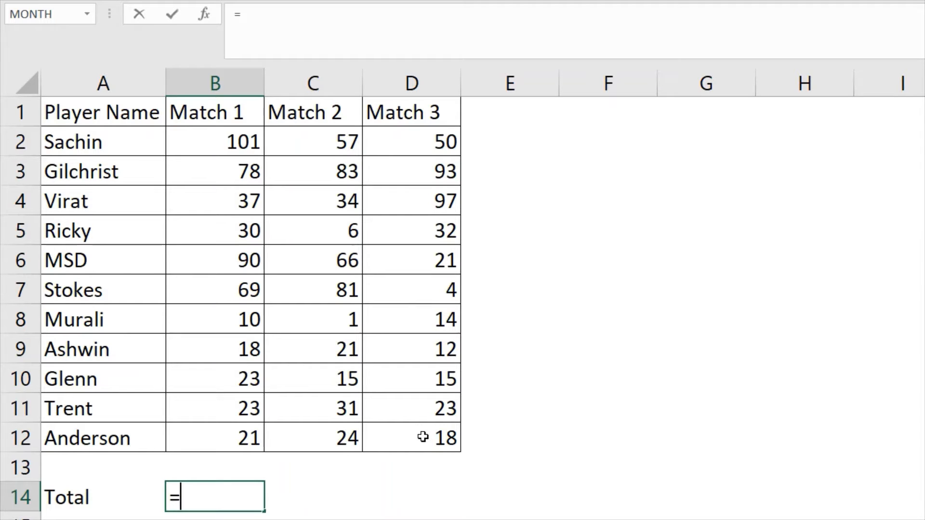
type("SUM(")
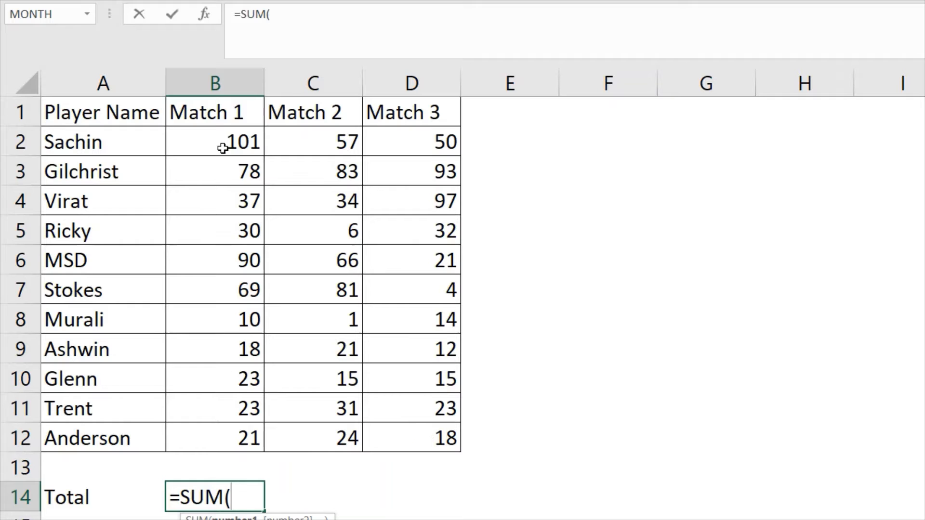
left_click_drag(222, 148, 232, 430)
type(")")
key("Tab")
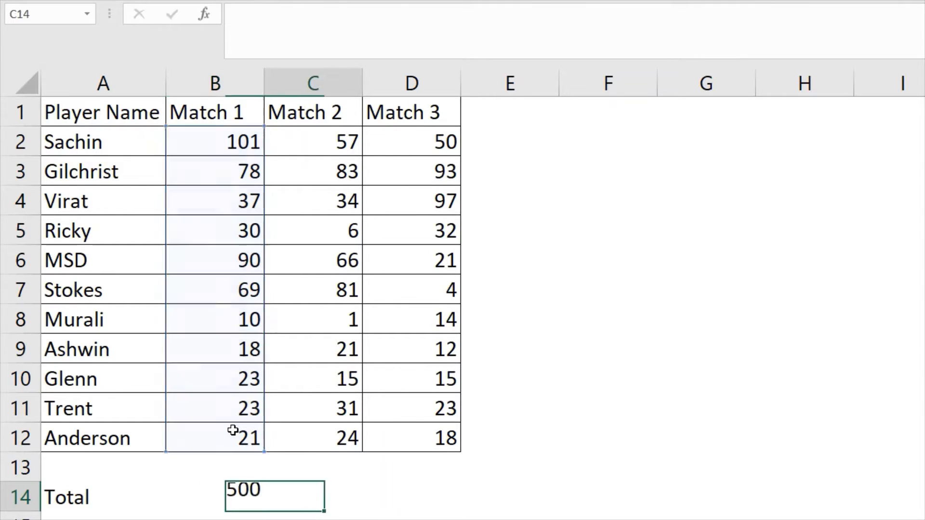
Enter a SUM formula in C14 totalling the Match 2 scores C2:C12
type("=S")
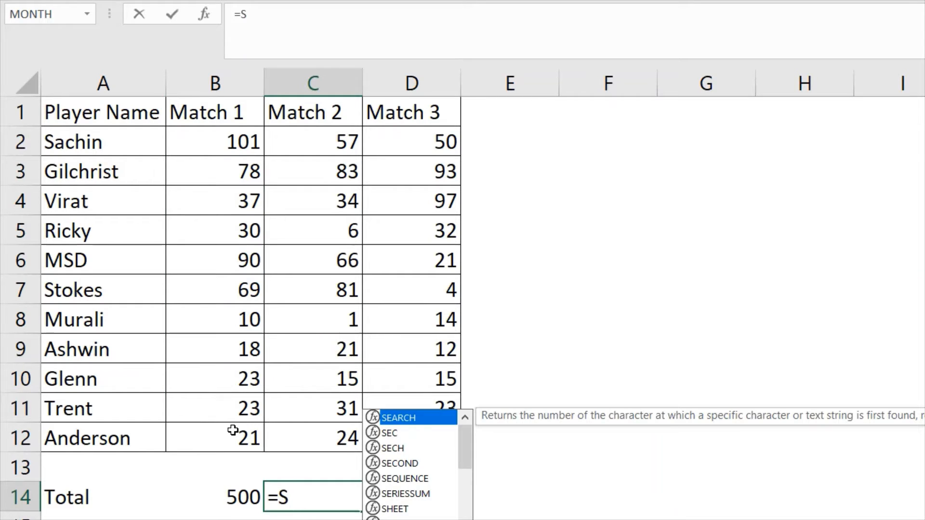
type("U")
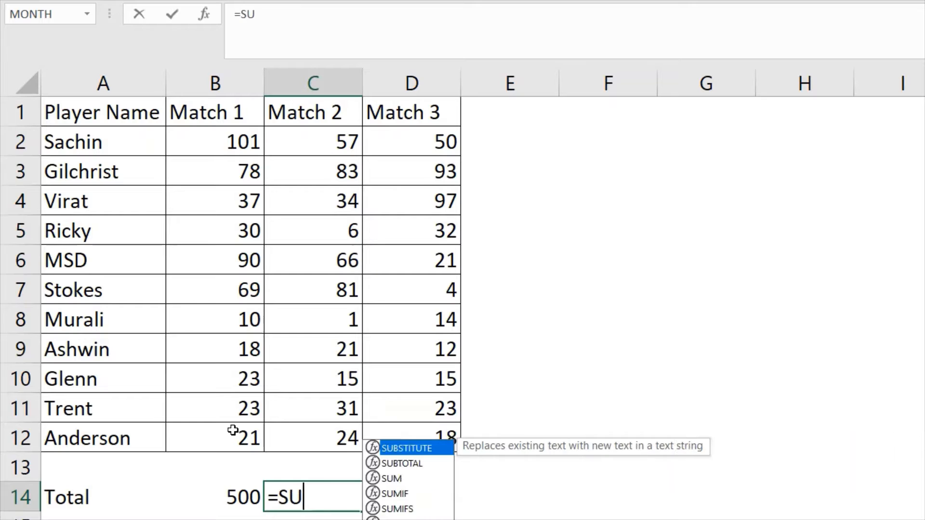
type("M(")
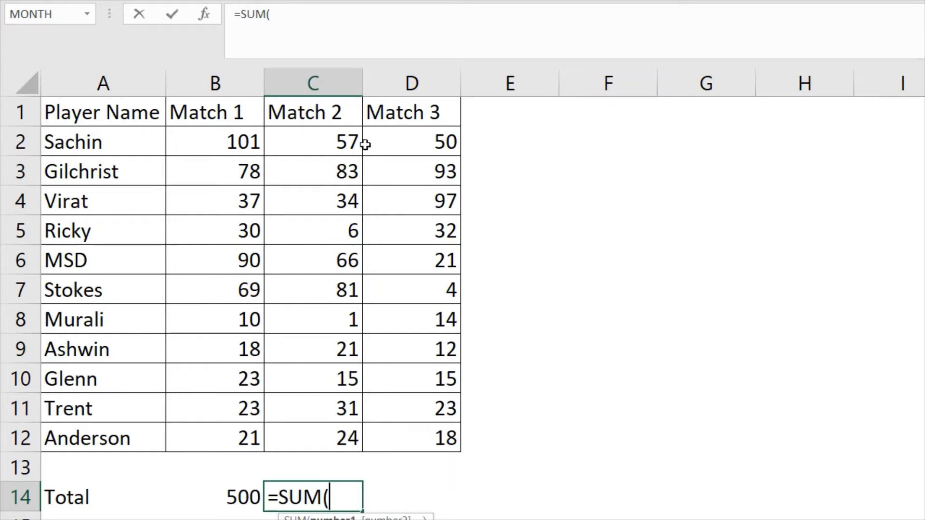
left_click_drag(326, 141, 319, 431)
type(")")
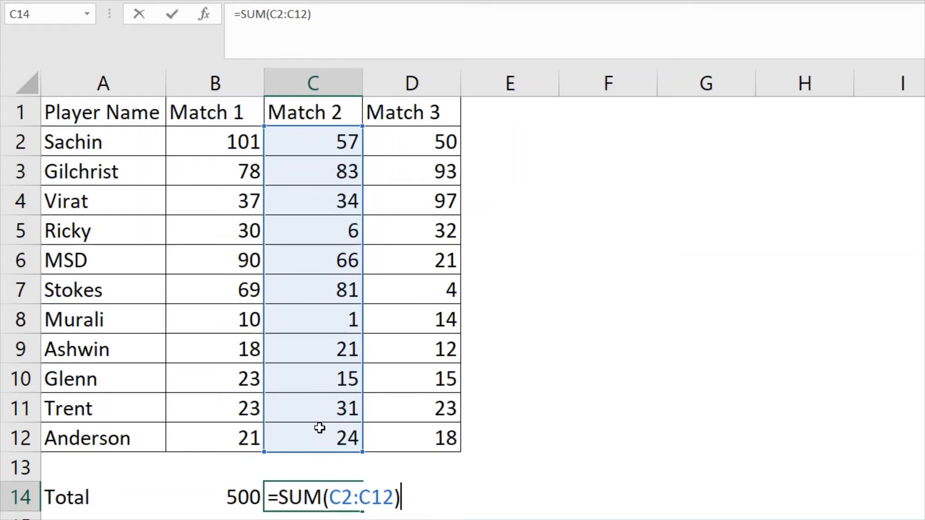
key("Tab")
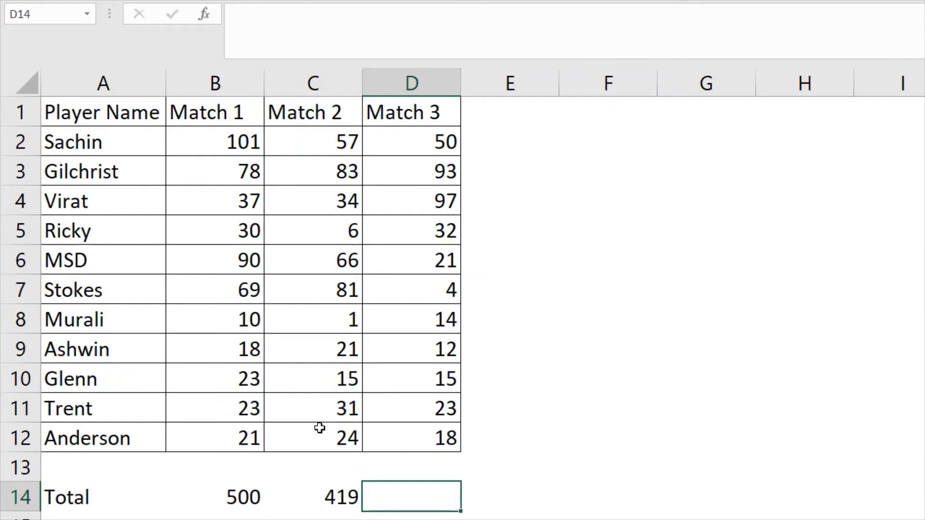
Enter a SUM formula in D14 totalling the Match 3 scores D2:D12
type("=S")
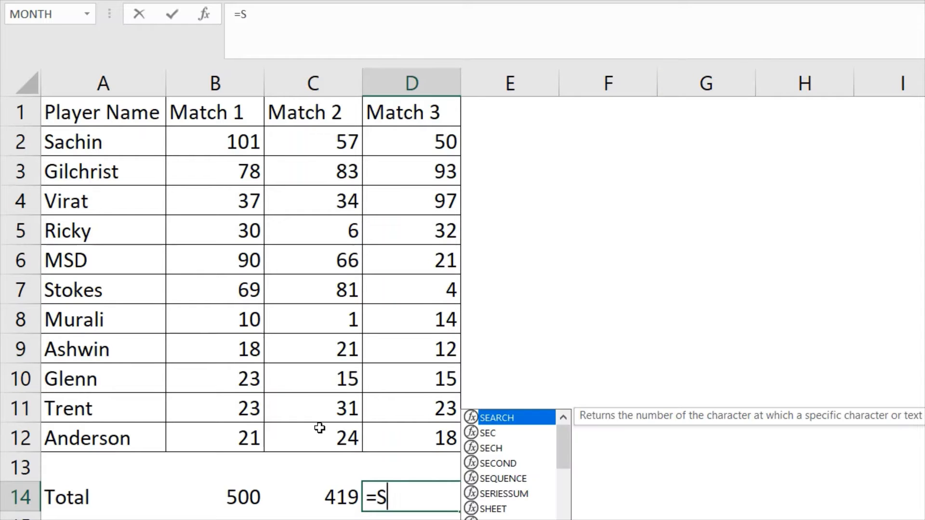
type("UM(")
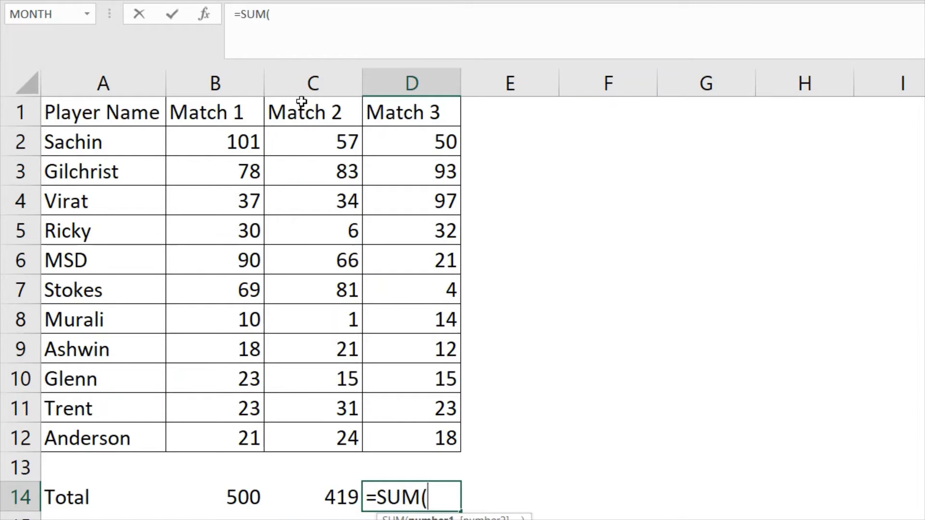
left_click_drag(436, 133, 420, 425)
type(")")
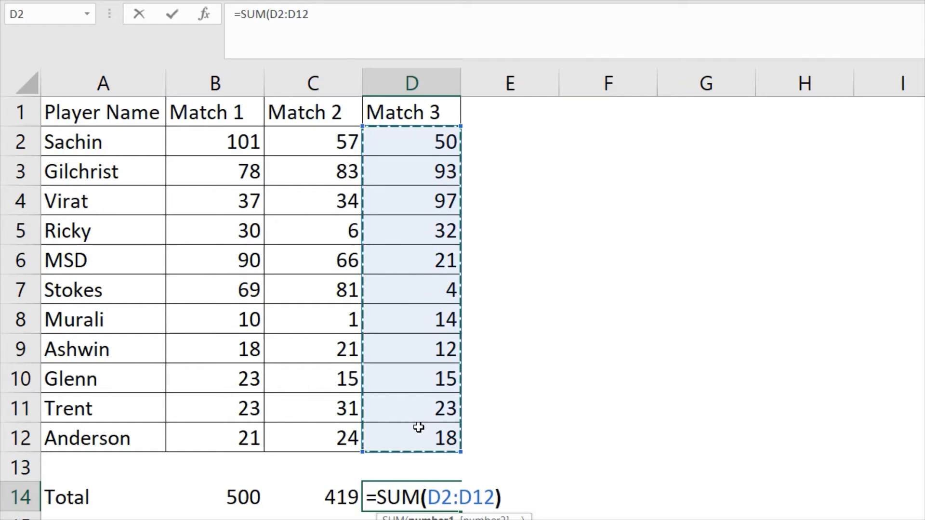
key("Return")
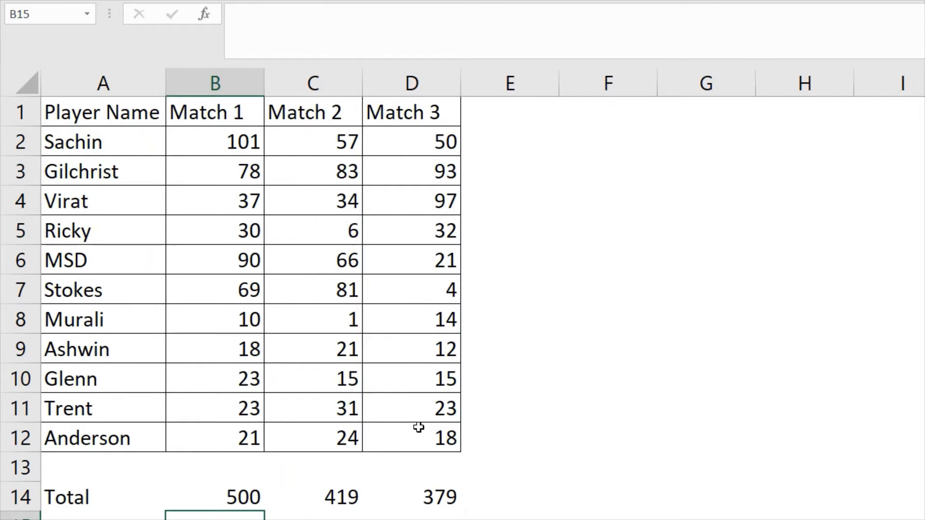
key("Up")
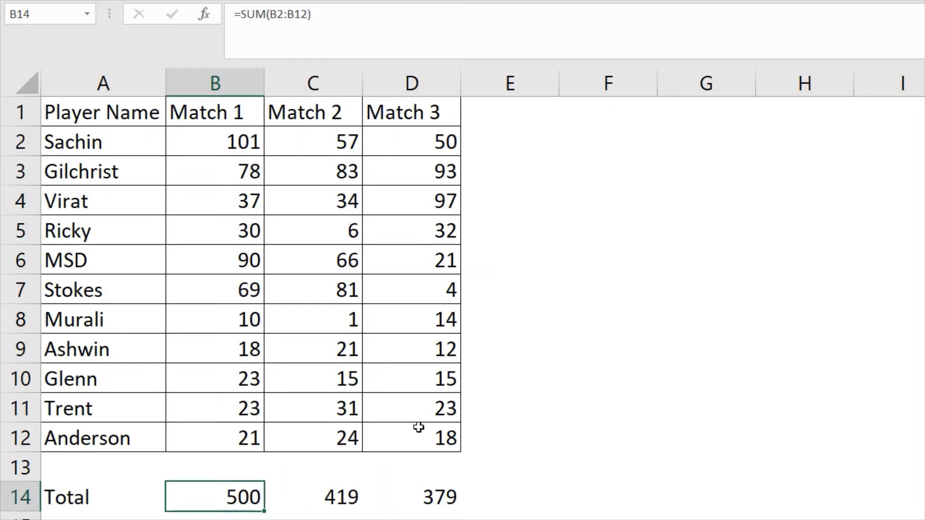
key("shift+Right")
key("shift+Right")
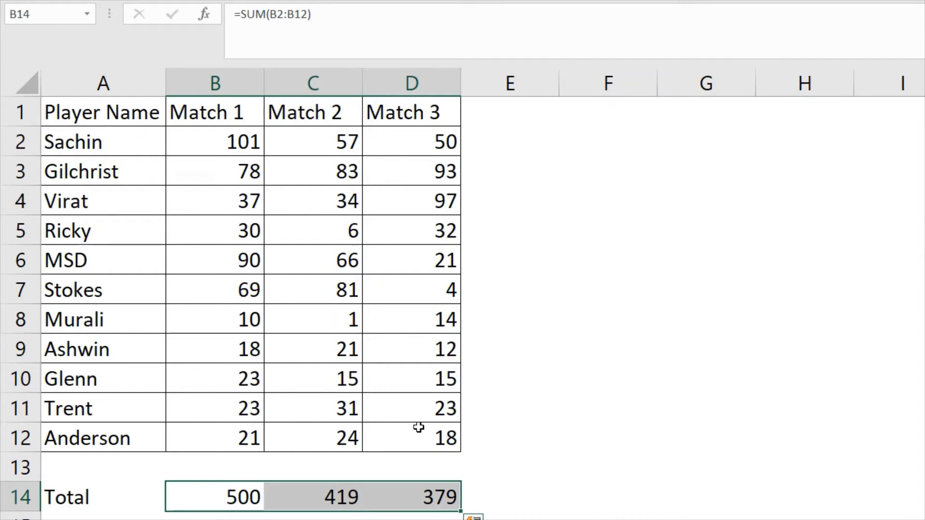
key("shift+Left")
key("shift+Left")
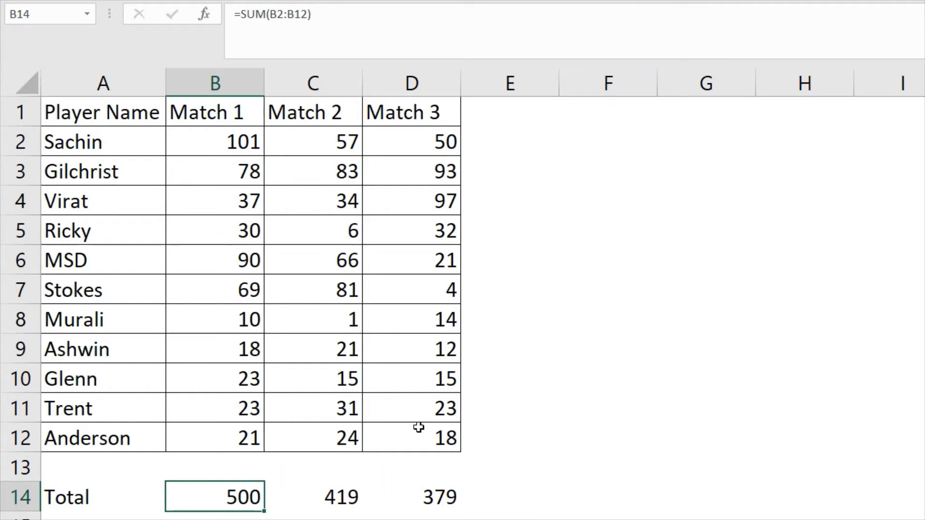
Convert the range A1:D12 into a table with headers
left_click(439, 446)
key("shift+Up")
key("shift+Up")
key("shift+Up")
key("shift+Up")
key("shift+Up")
key("shift+Up")
key("shift+Up")
key("shift+Up")
key("shift+Up")
key("shift+Up")
key("shift+Up")
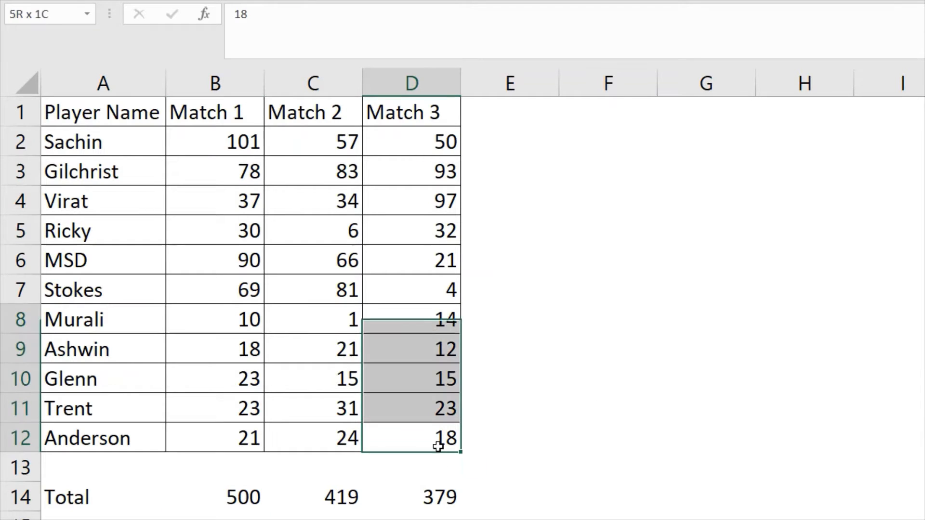
key("shift+Left")
key("shift+Left")
key("shift+Left")
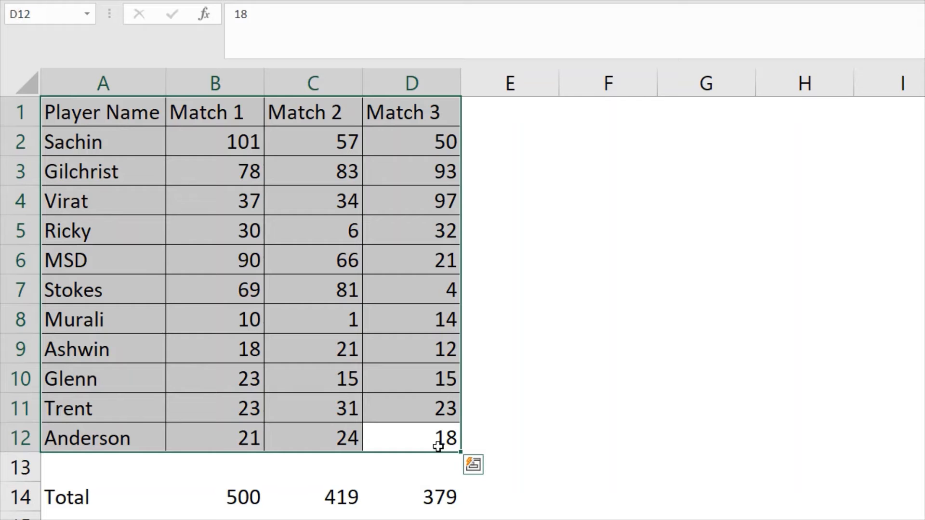
key("ctrl+t")
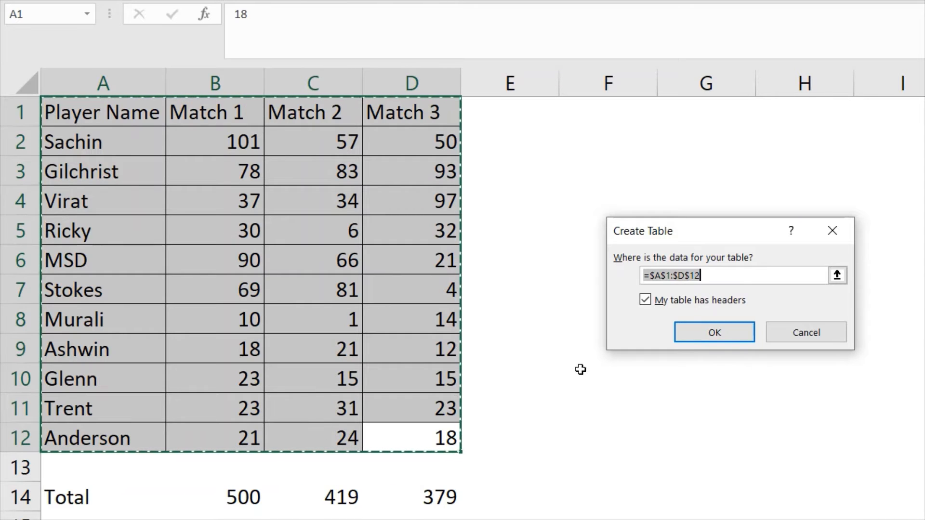
left_click(697, 336)
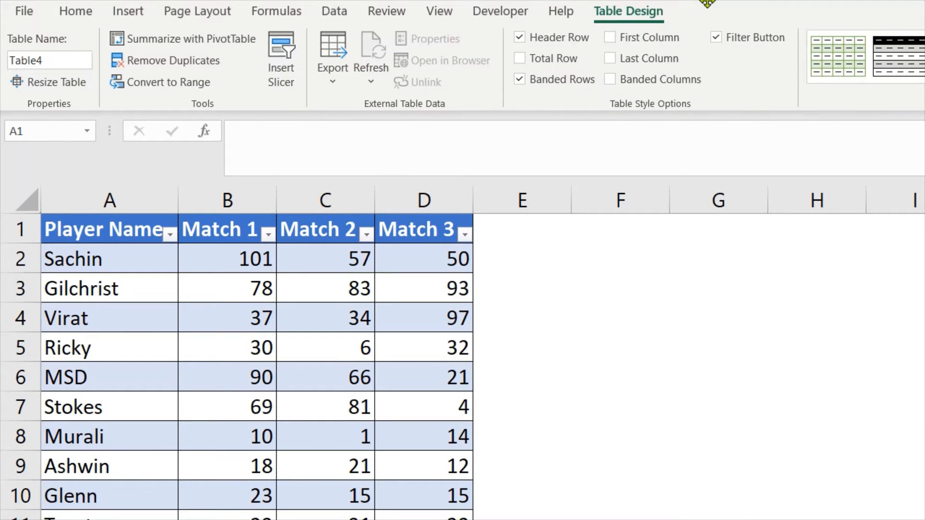
Rename the table as Scorecard
left_click(50, 60)
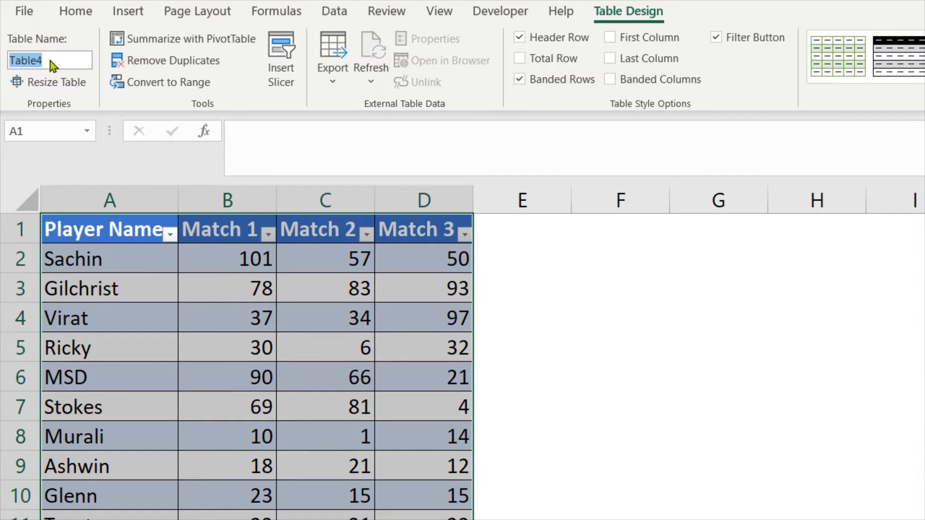
type("s")
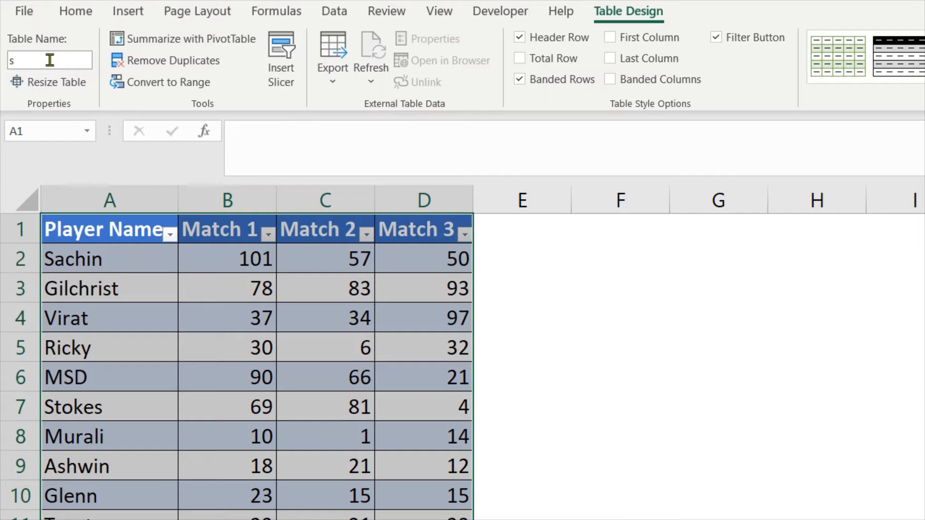
key("BackSpace")
type("Scorecard")
left_click(621, 359)
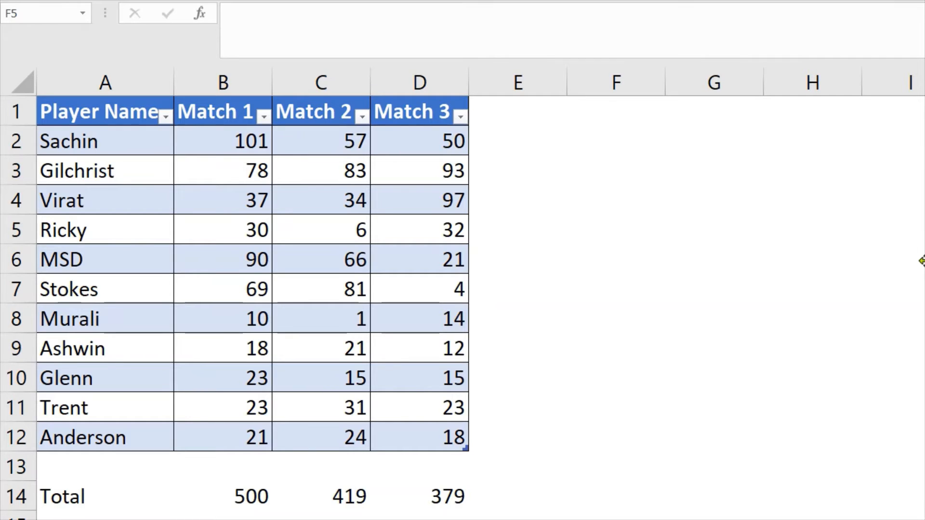
Try to replace the B2:B12 range in B14's SUM formula with a reference by the table's name
left_click(235, 493)
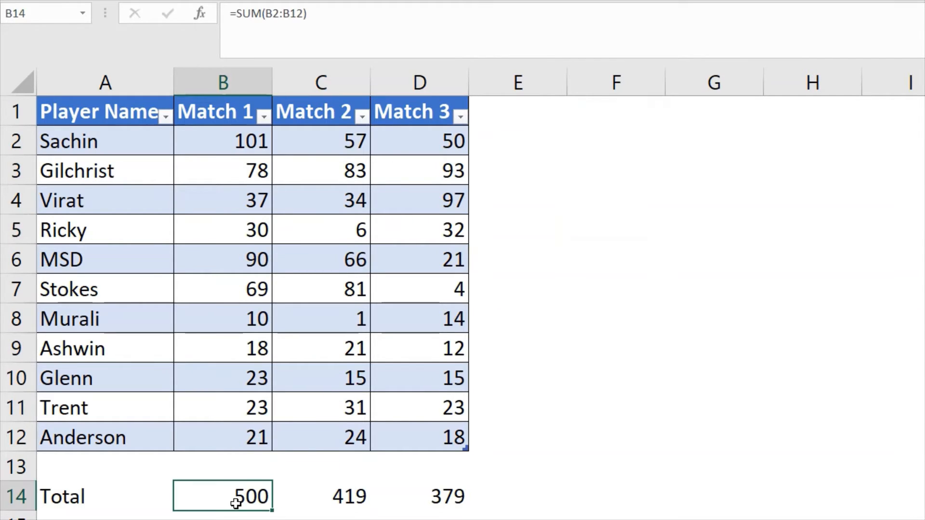
left_click(346, 26)
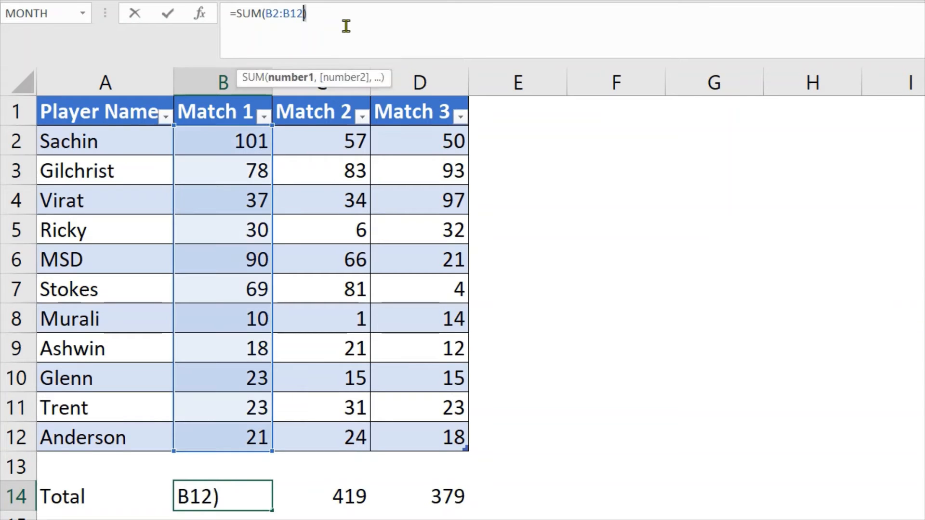
key("shift+Left")
key("shift+Left")
key("shift+Left")
key("shift+Left")
key("shift+Left")
key("shift+Left")
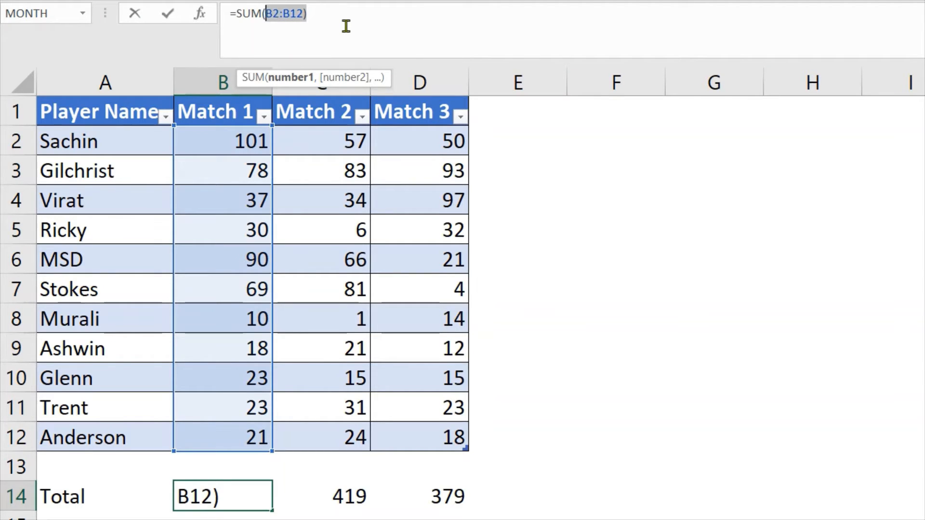
key("BackSpace")
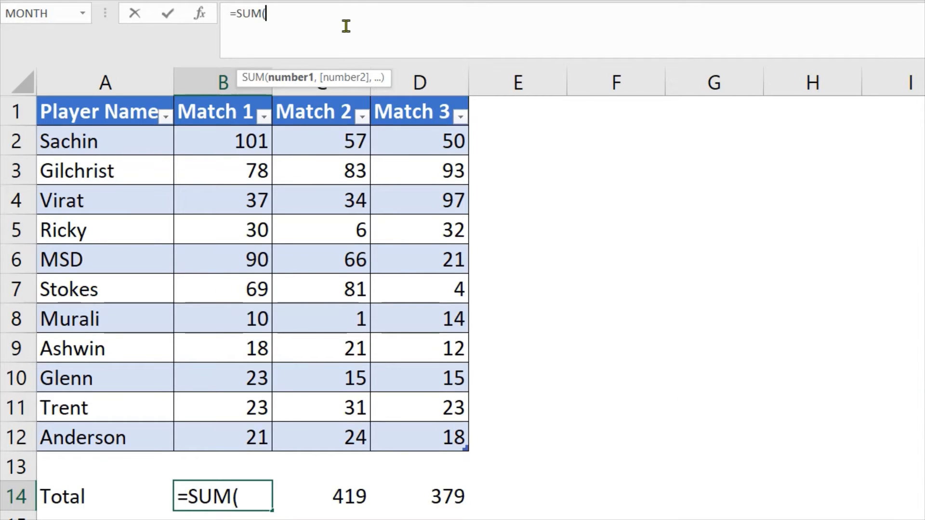
type("Sco")
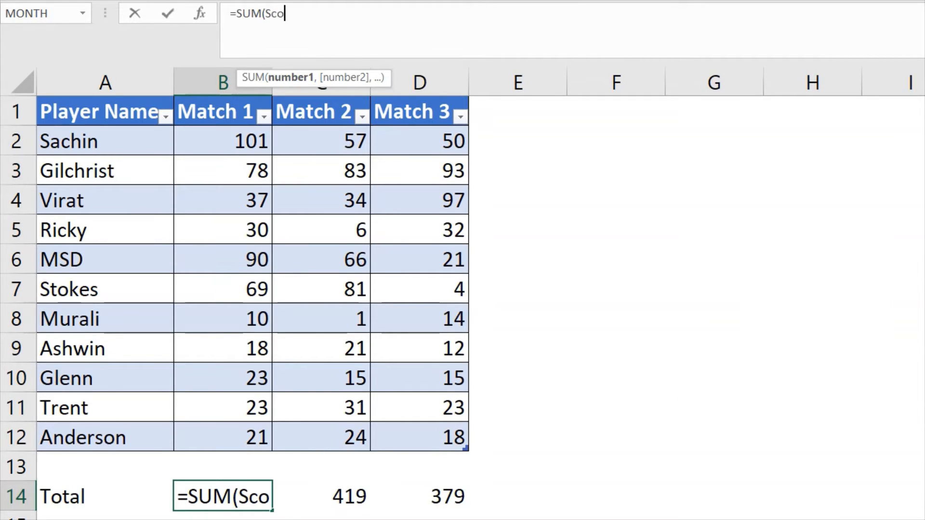
type("re")
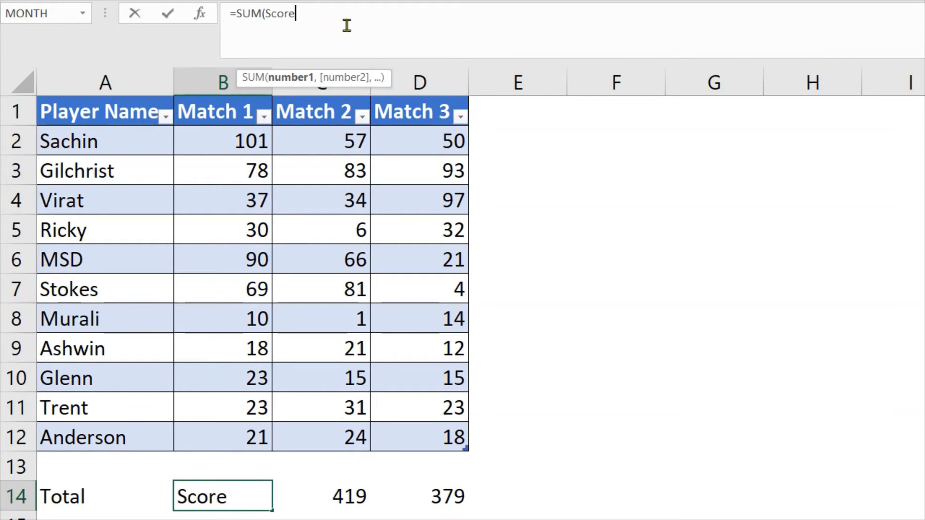
type("c")
key("BackSpace")
key("BackSpace")
key("BackSpace")
key("BackSpace")
key("BackSpace")
key("BackSpace")
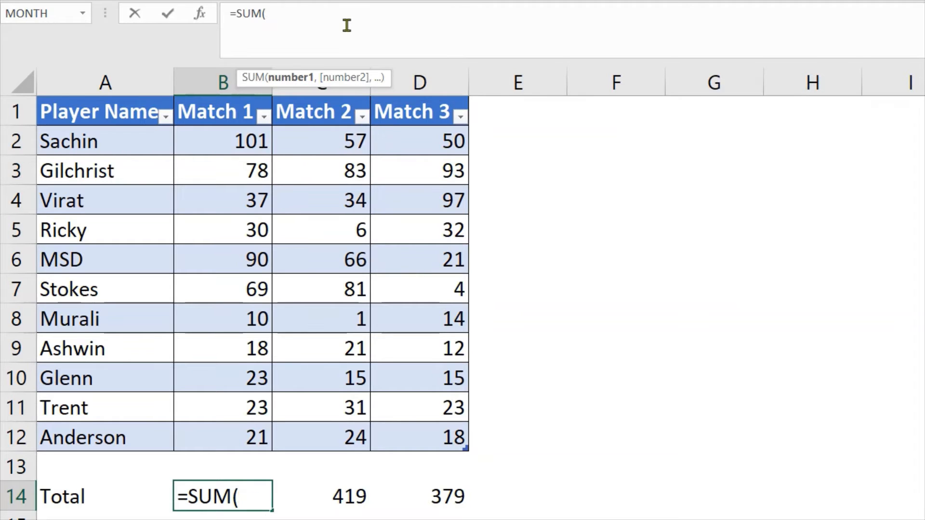
type("sc")
key("BackSpace")
key("BackSpace")
key("BackSpace")
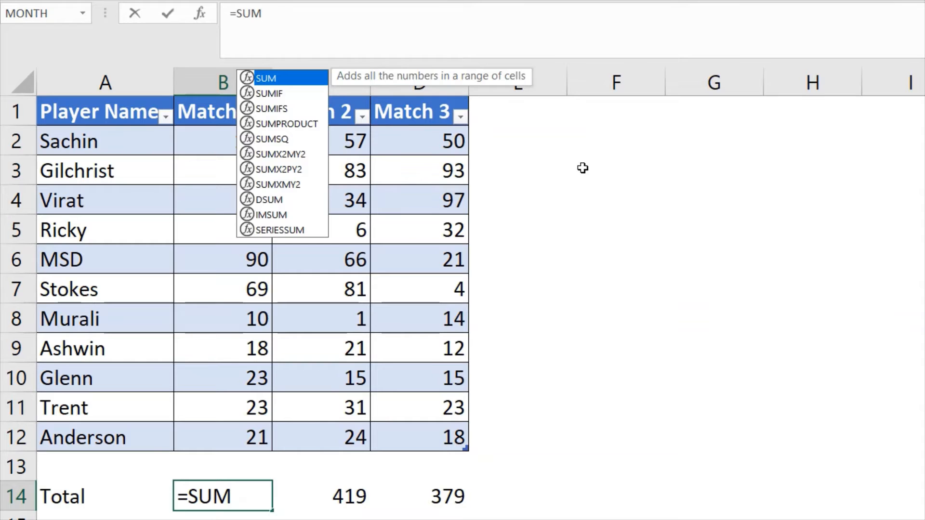
key("BackSpace")
key("BackSpace")
key("BackSpace")
key("BackSpace")
key("BackSpace")
key("Return")
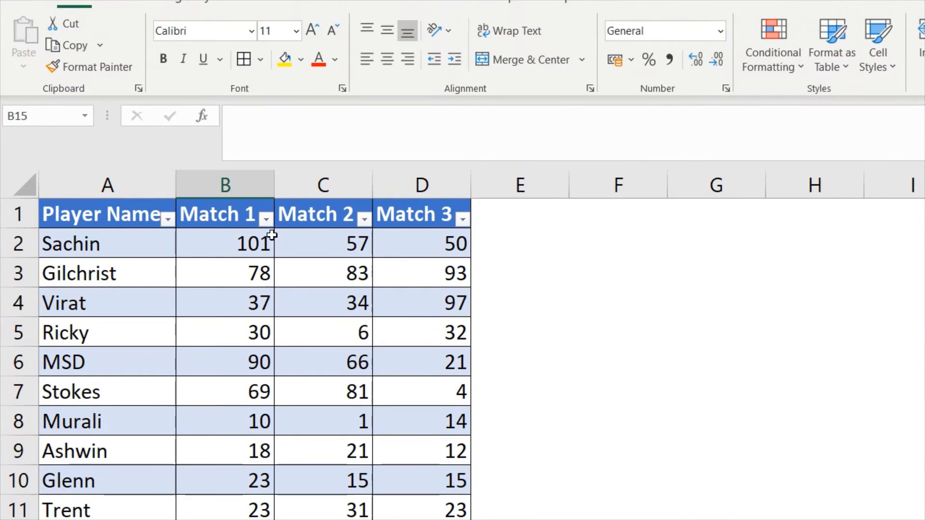
Rename the table as Scorecard
left_click(287, 299)
left_click(384, 278)
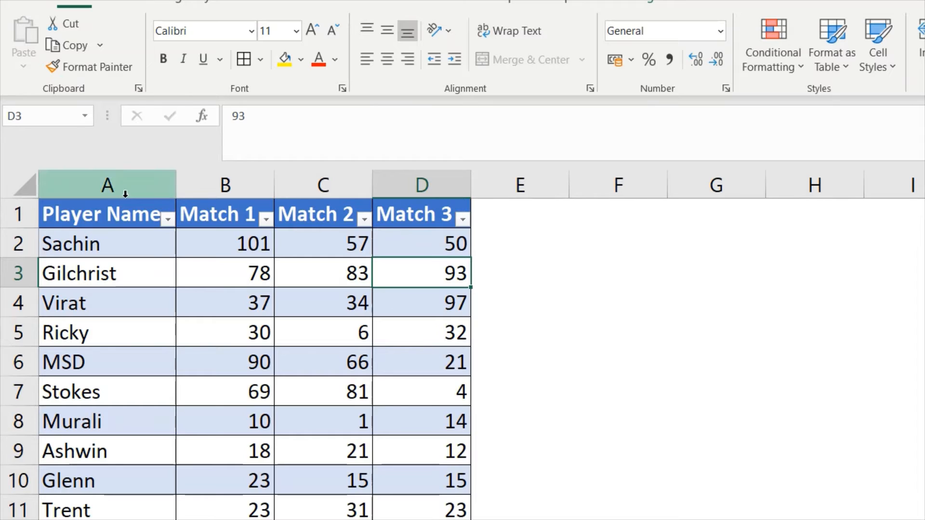
left_click(108, 214)
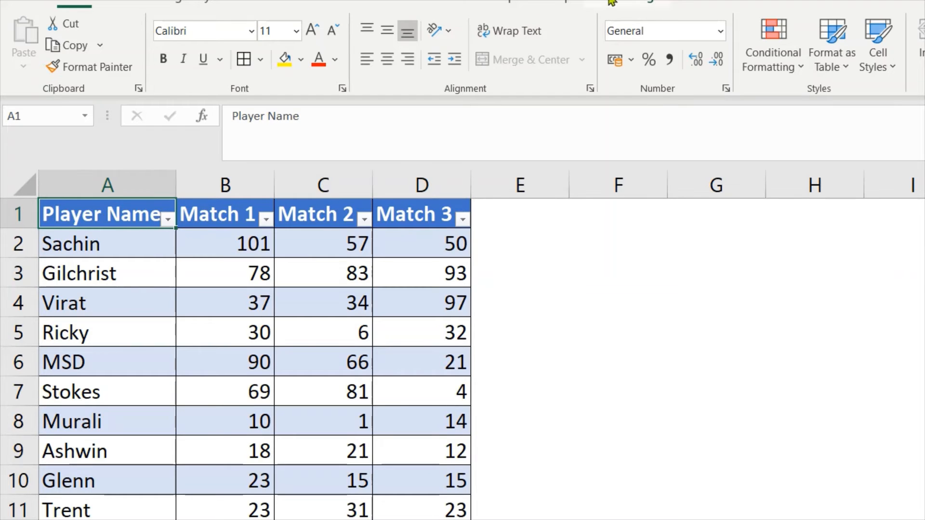
left_click(626, 2)
left_click(55, 47)
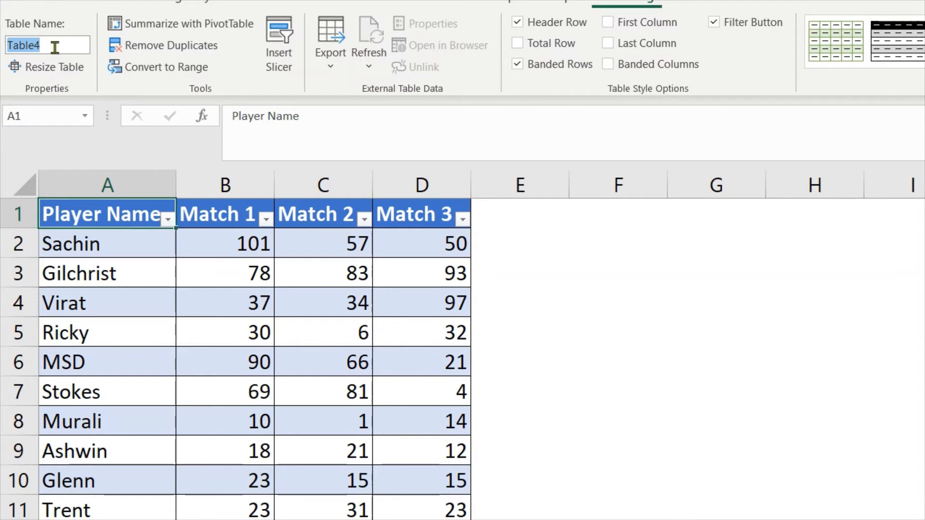
type("Score")
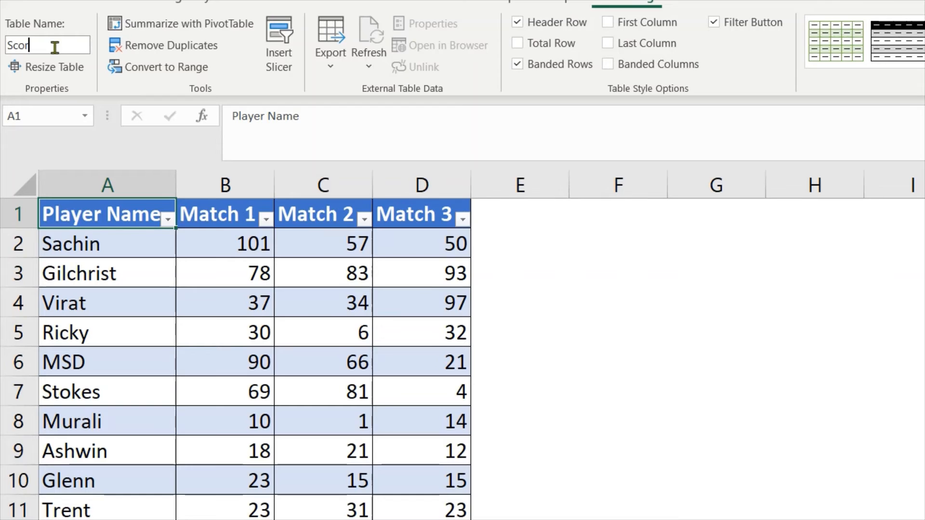
type("card")
key("Return")
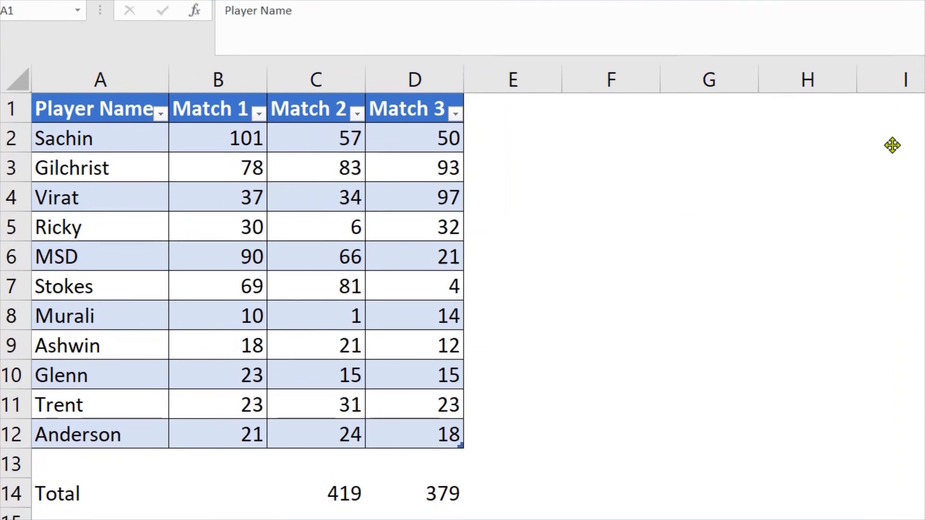
Enter a SUM formula in B14 totalling the table's Match 1 column with the structured reference Scorecard[Match 1]
double_click(218, 499)
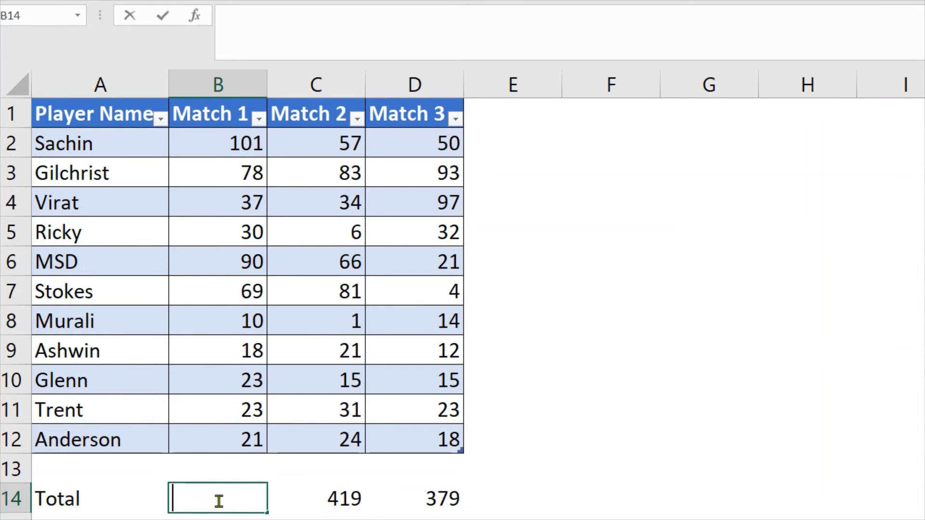
type("=SUM(")
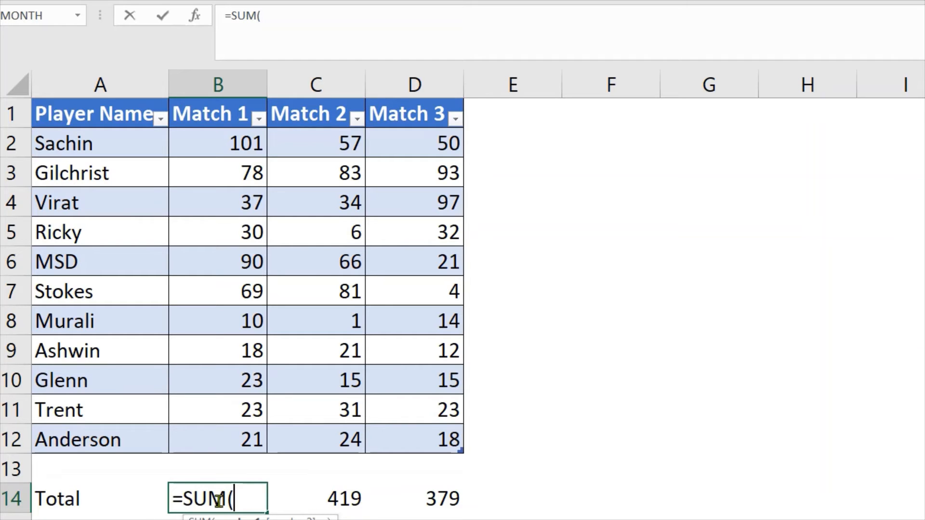
type("Sc")
key("Tab")
type("[")
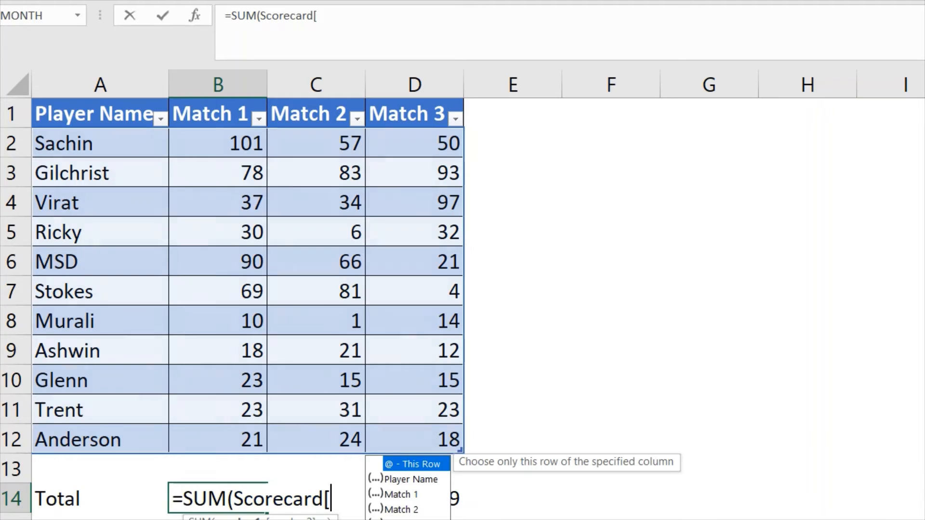
double_click(398, 498)
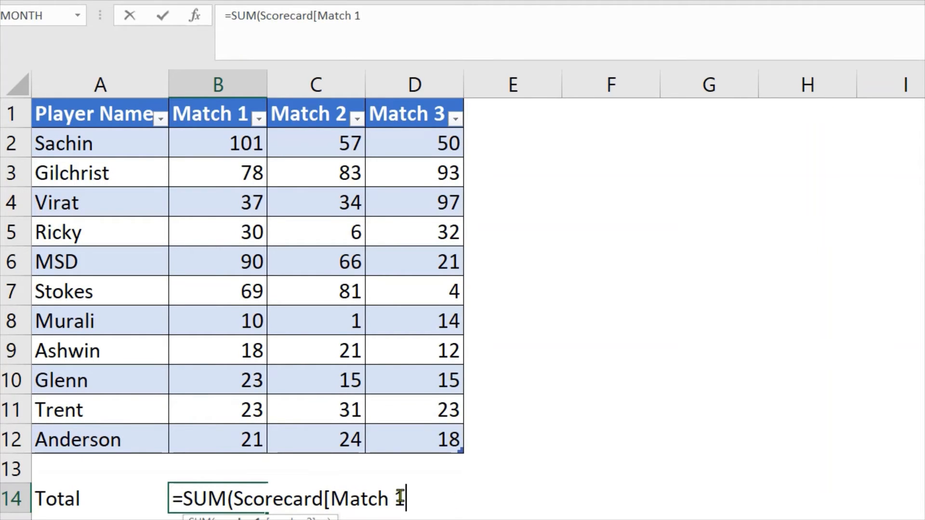
type("]")
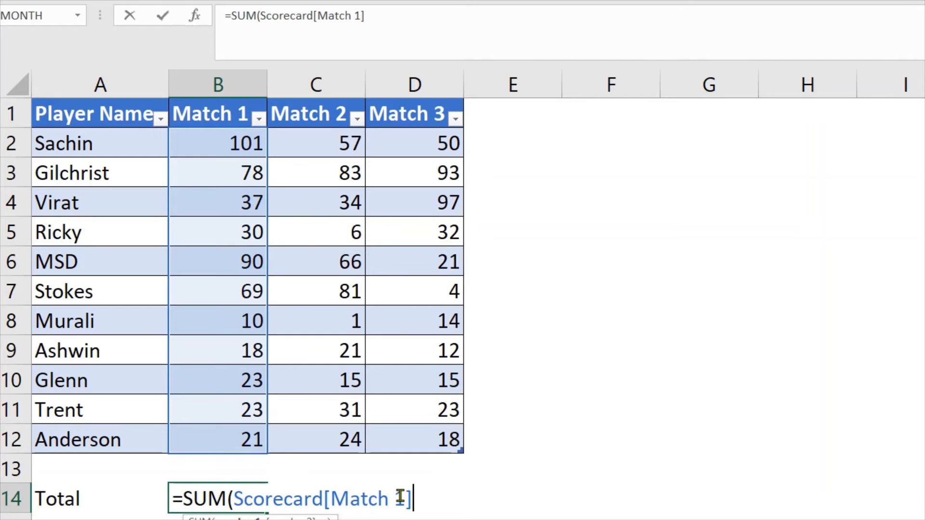
type(")")
key("Return")
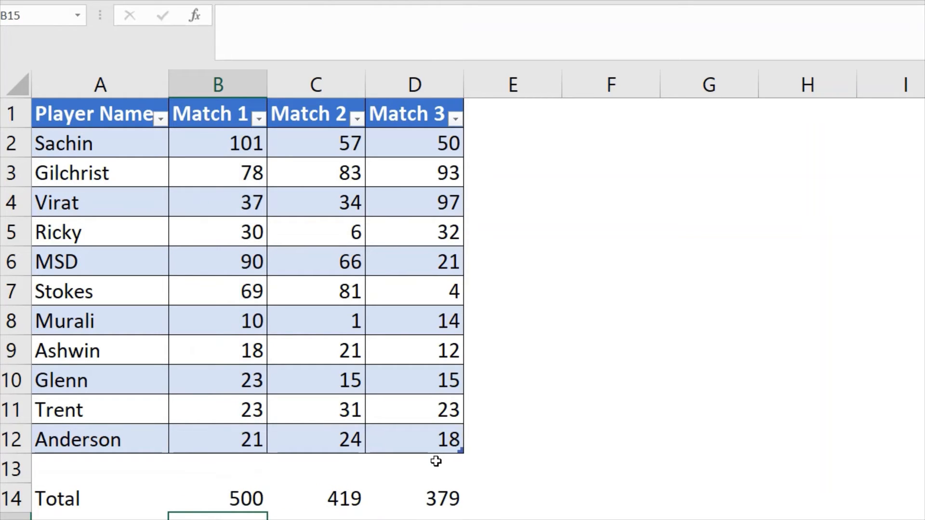
Replace the C2:C12 range in C14's SUM formula with the structured reference Scorecard[Match 2]
left_click(299, 502)
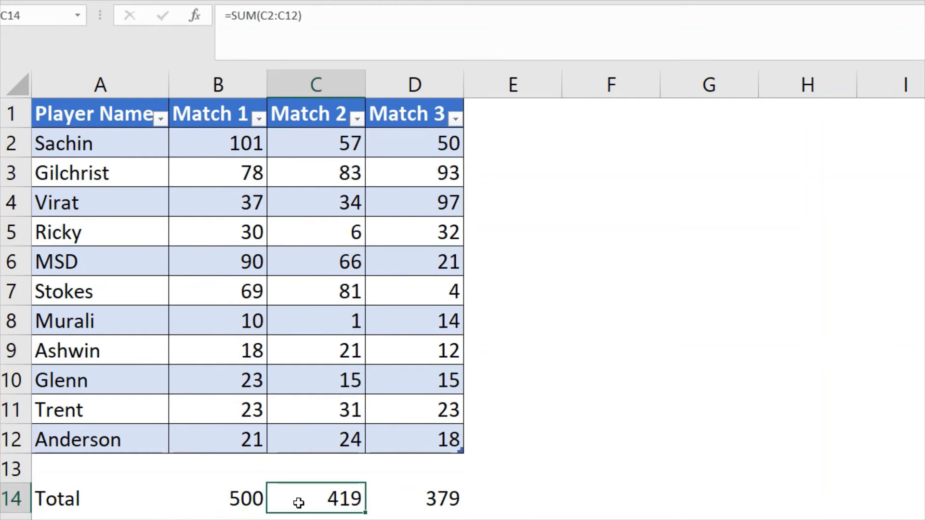
key("Left")
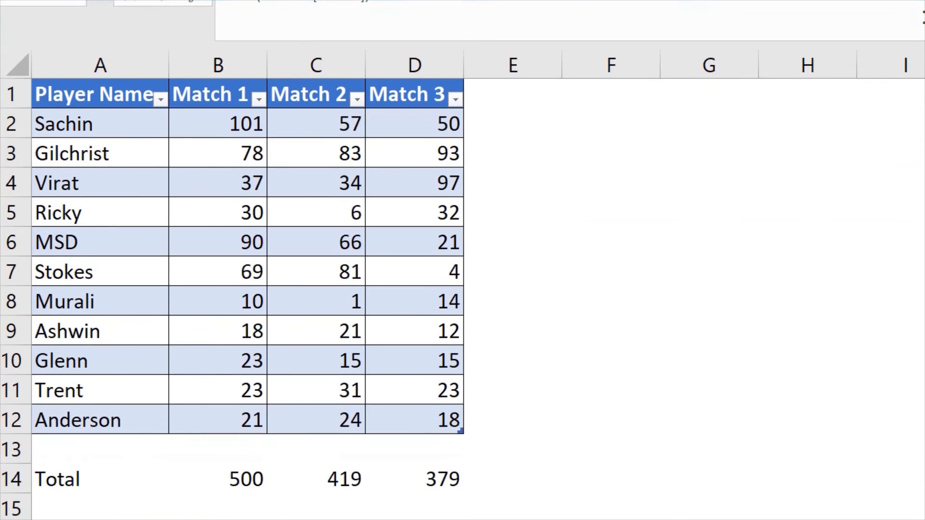
key("F2")
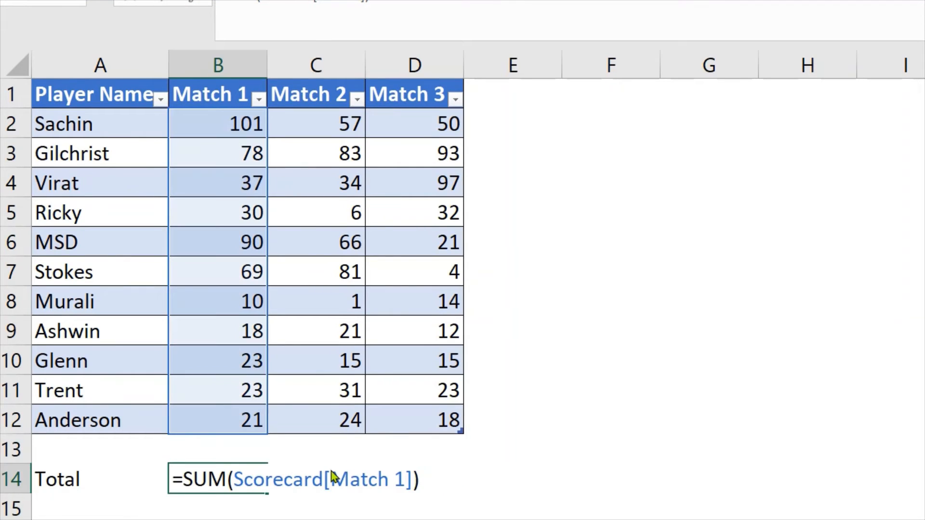
key("Tab")
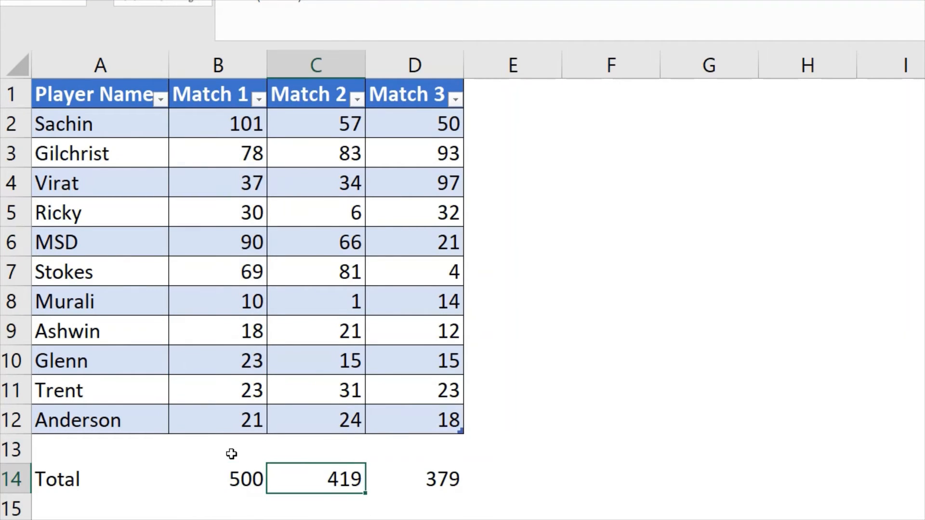
double_click(308, 477)
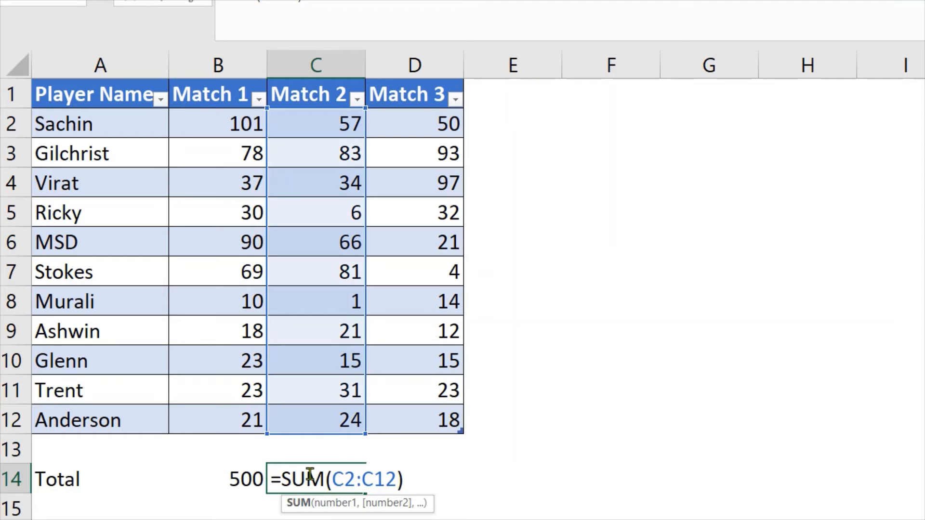
key("Right")
key("Right")
key("shift+Right")
key("shift+Right")
key("shift+Right")
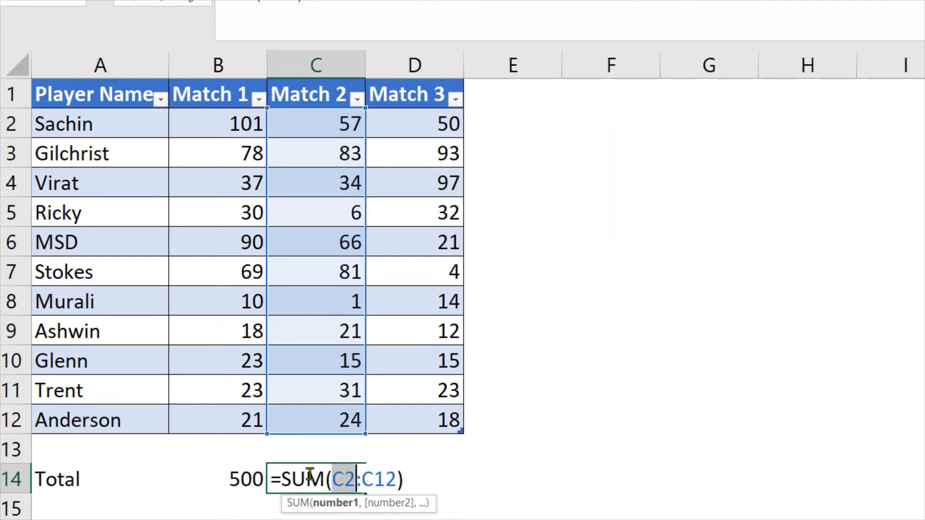
key("shift+Right")
key("shift+Right")
key("shift+Right")
type("Sc")
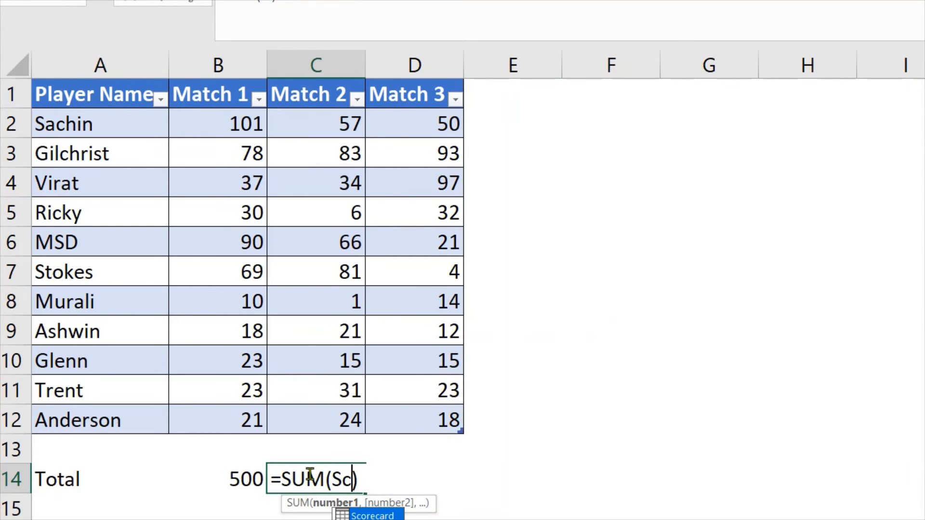
double_click(361, 515)
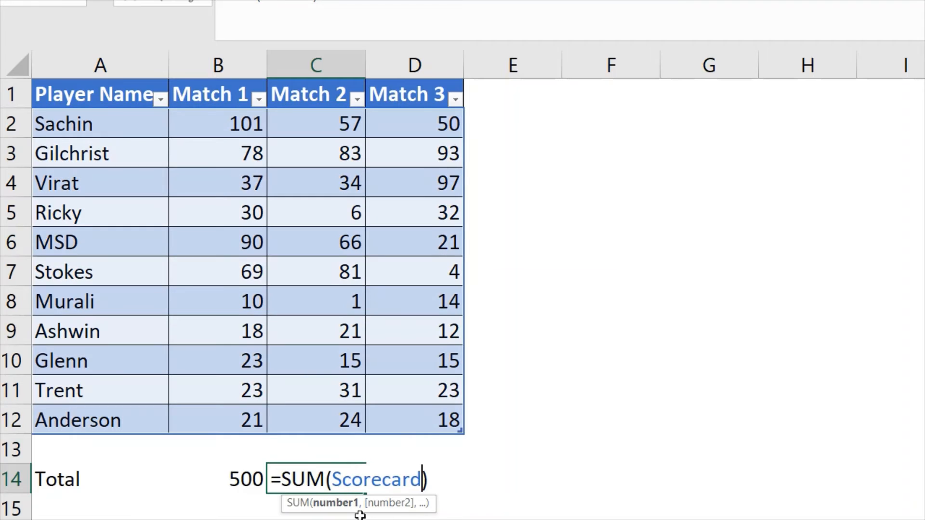
type("[")
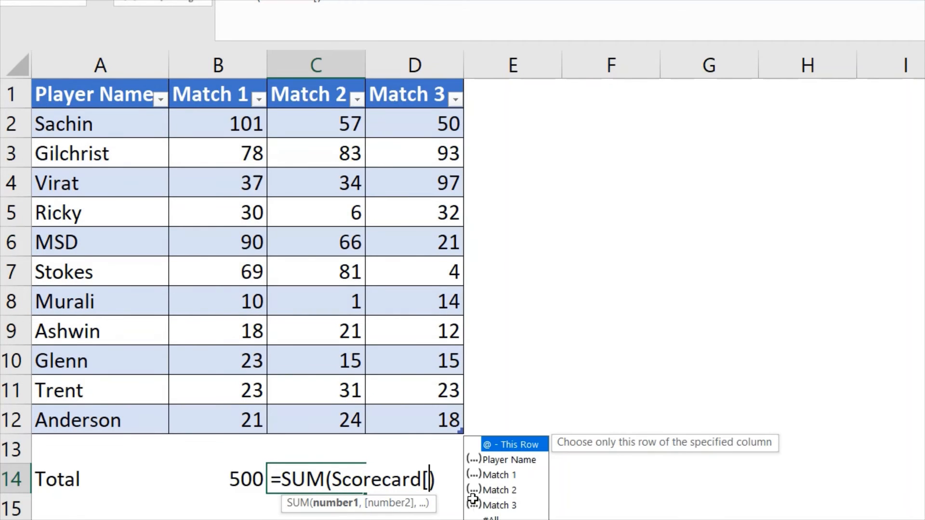
double_click(500, 491)
type("]")
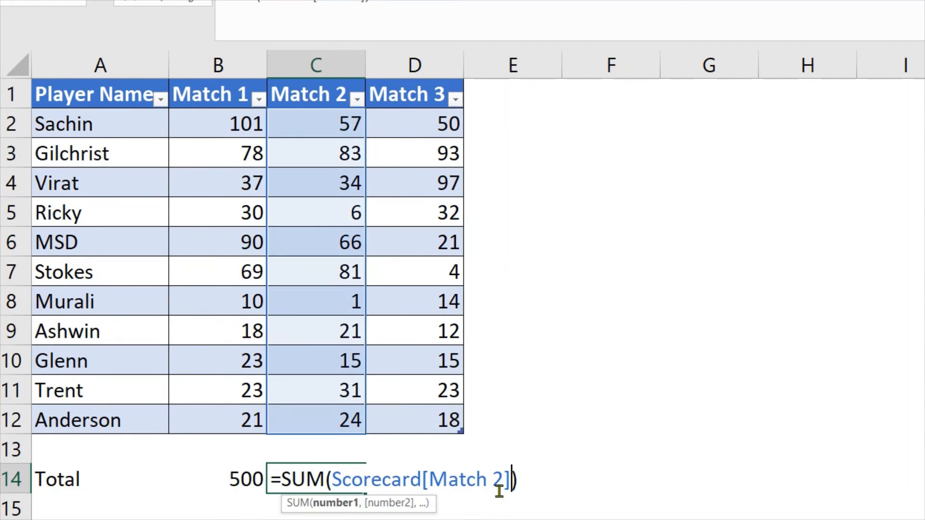
key("Return")
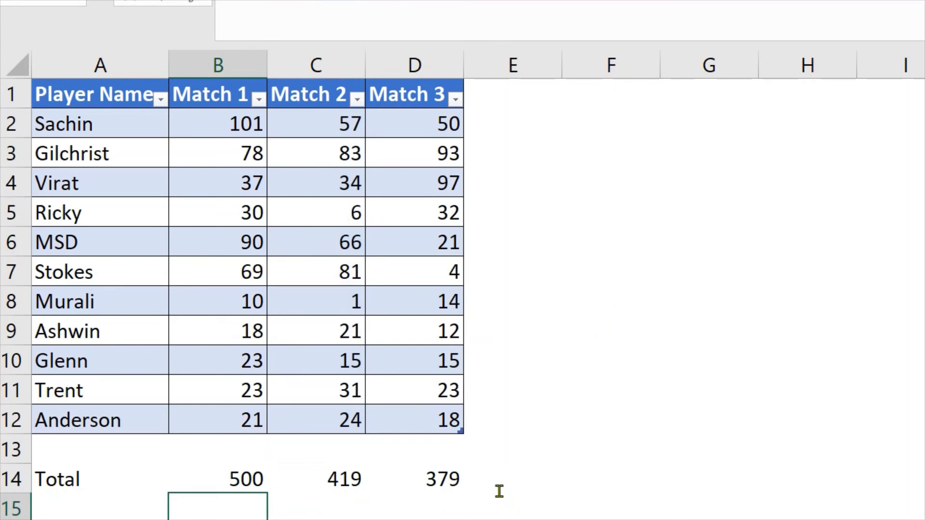
Replace the D2:D12 range in D14's SUM formula with the structured reference Scorecard[Match 3]
key("Up")
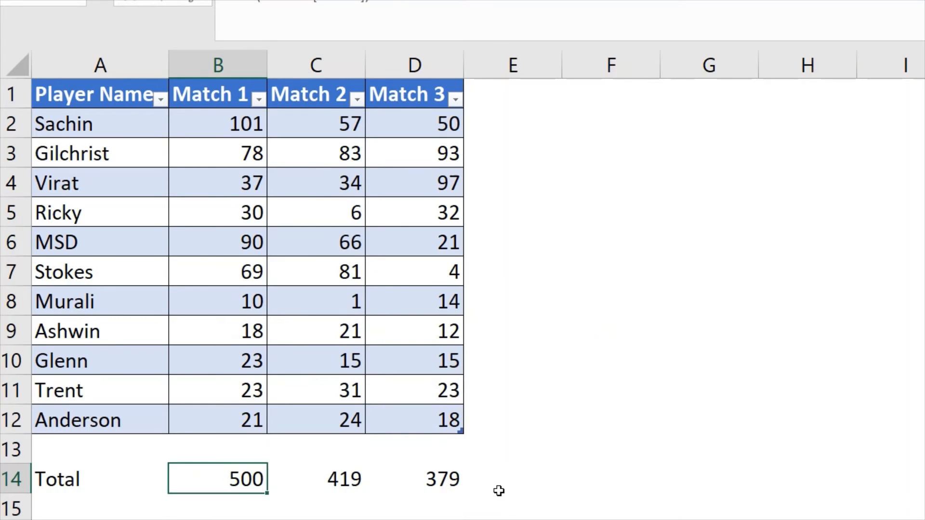
key("Right")
key("Right")
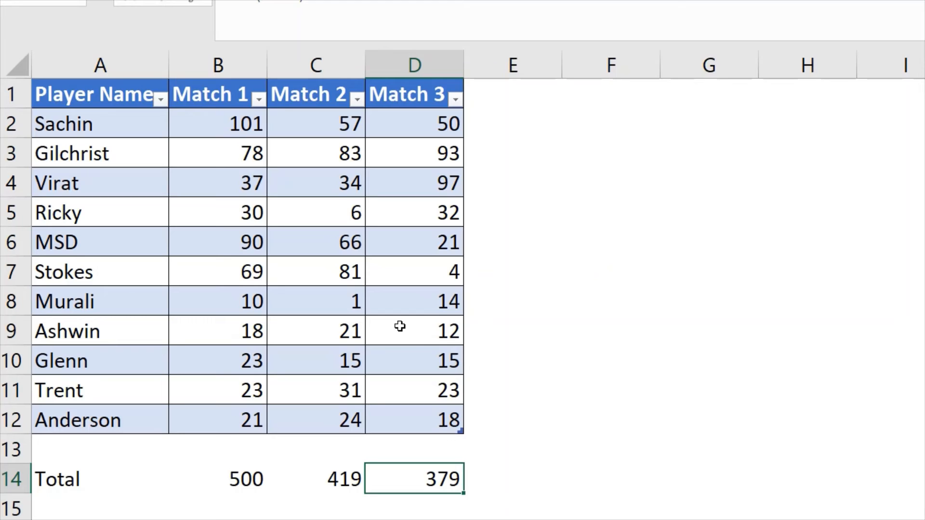
double_click(447, 483)
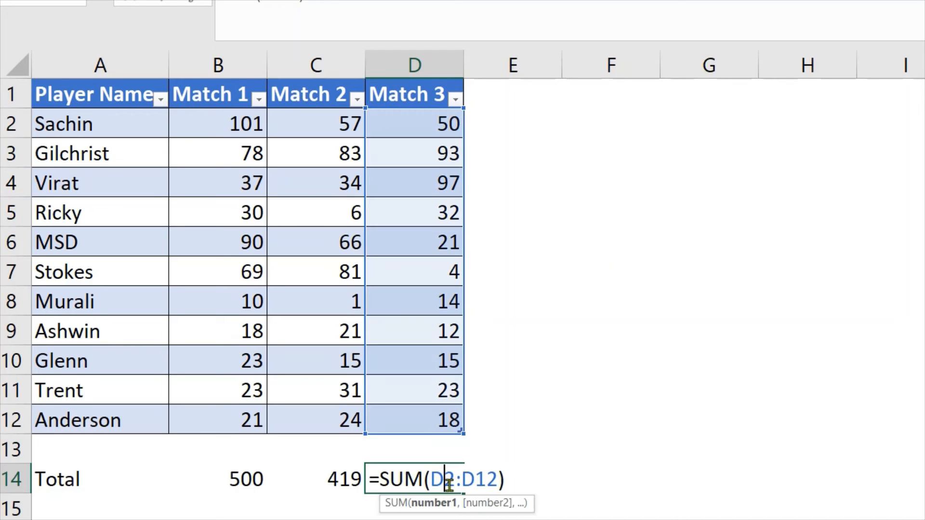
left_click_drag(498, 484, 430, 485)
type("S")
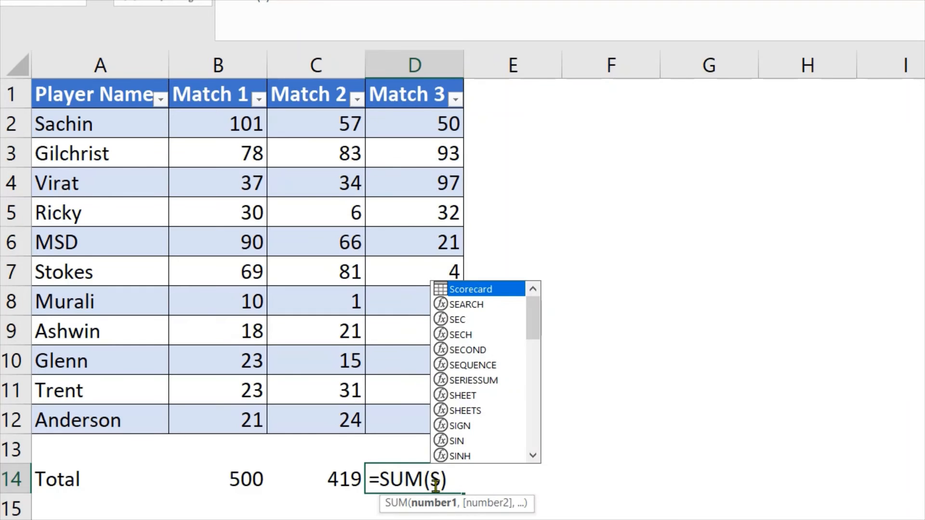
type("c")
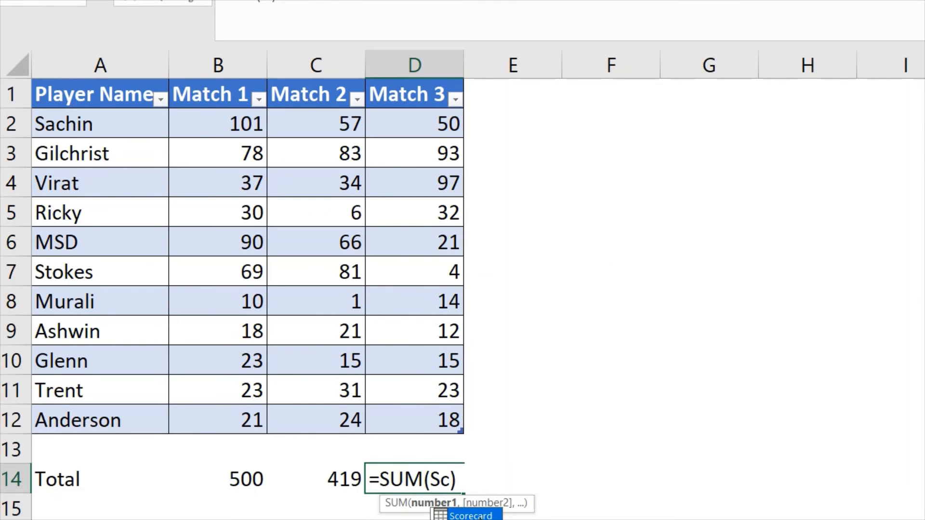
key("Tab")
type("[")
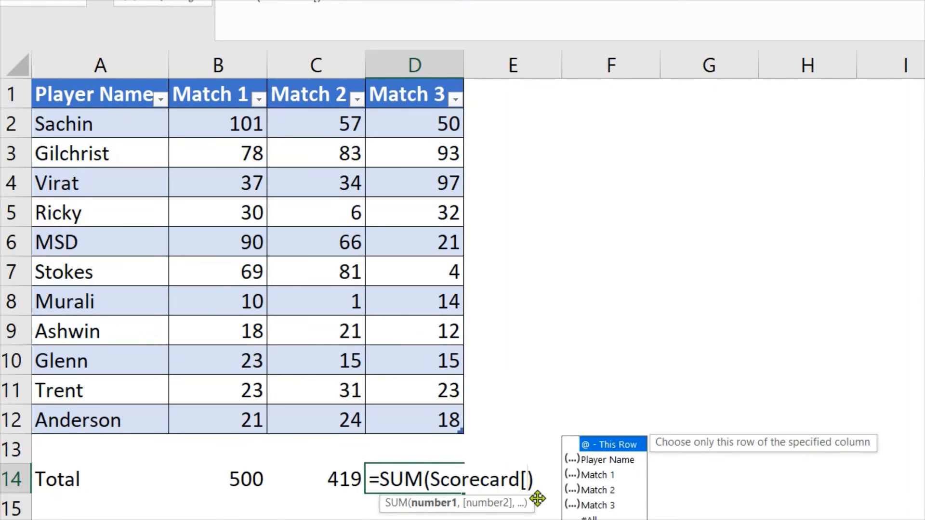
double_click(602, 505)
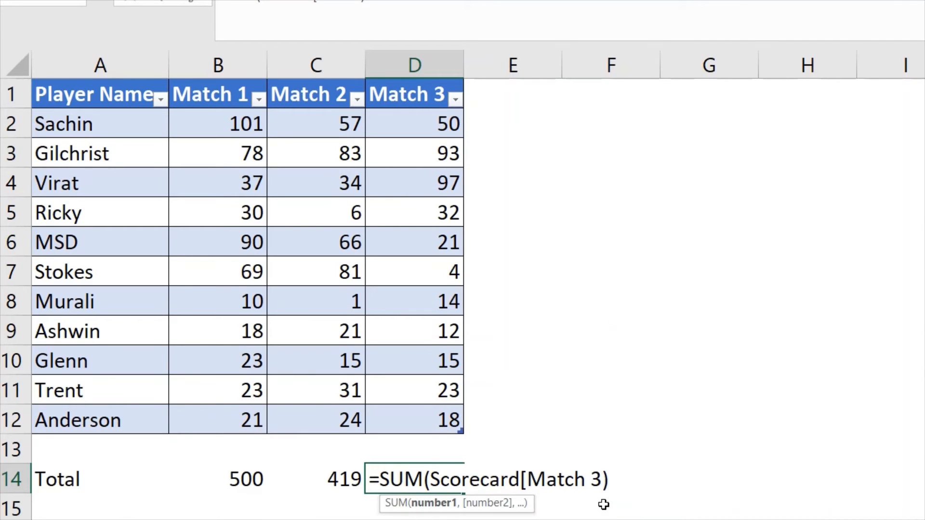
type("]")
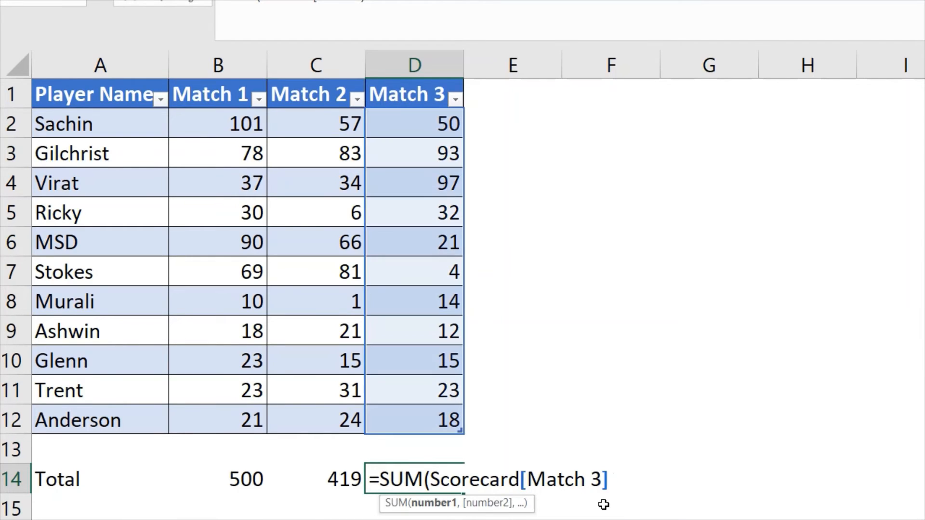
type(")")
key("Return")
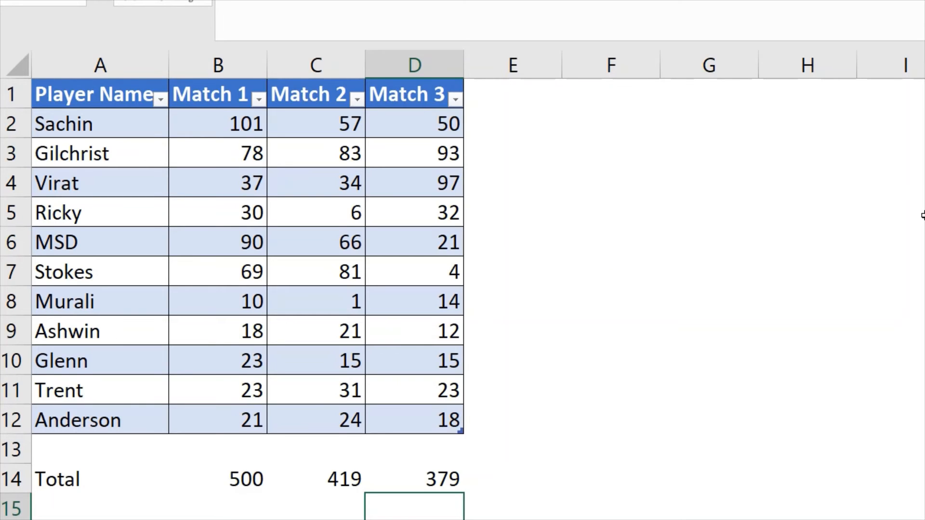
left_click(229, 473)
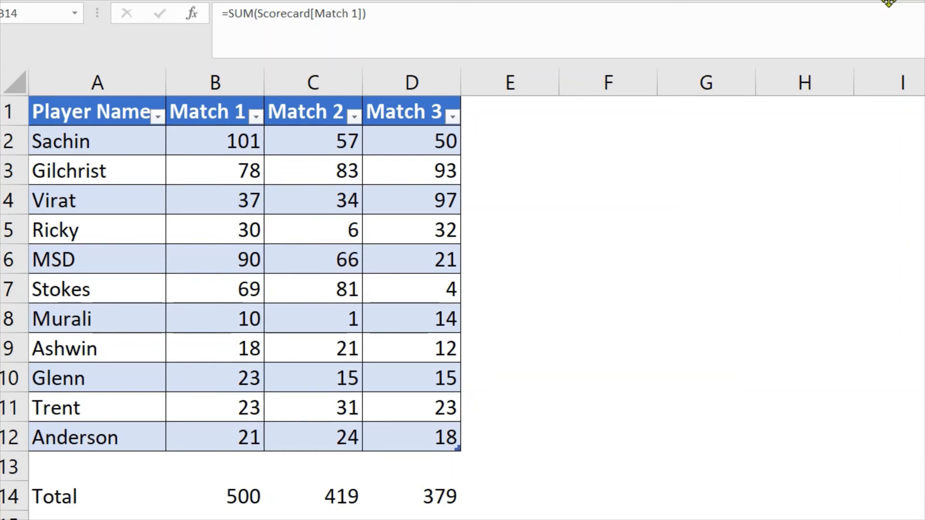
left_click(70, 466)
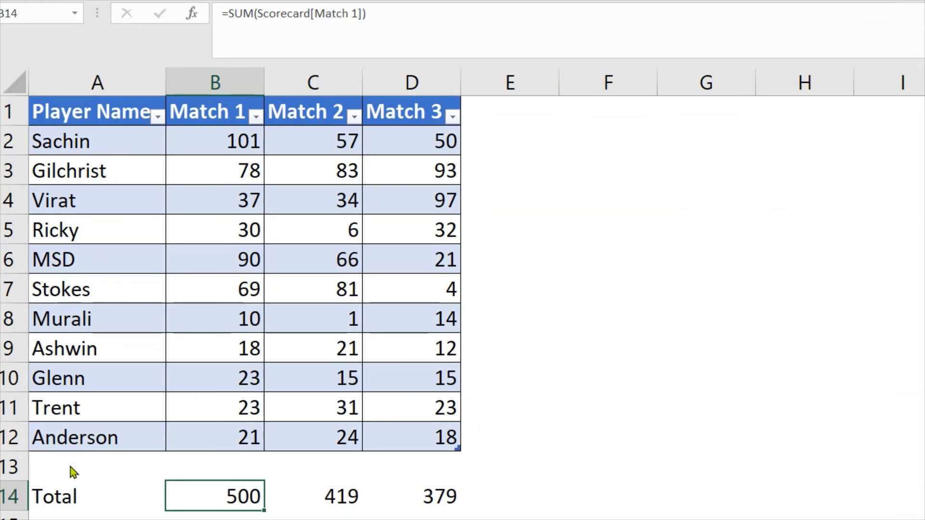
key("F2")
key("Home")
left_click(120, 457)
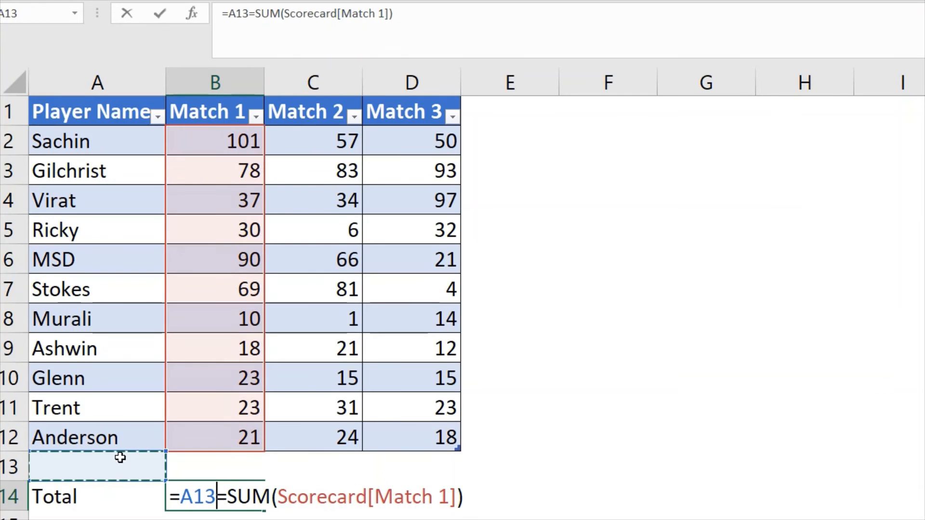
key("BackSpace")
key("BackSpace")
key("BackSpace")
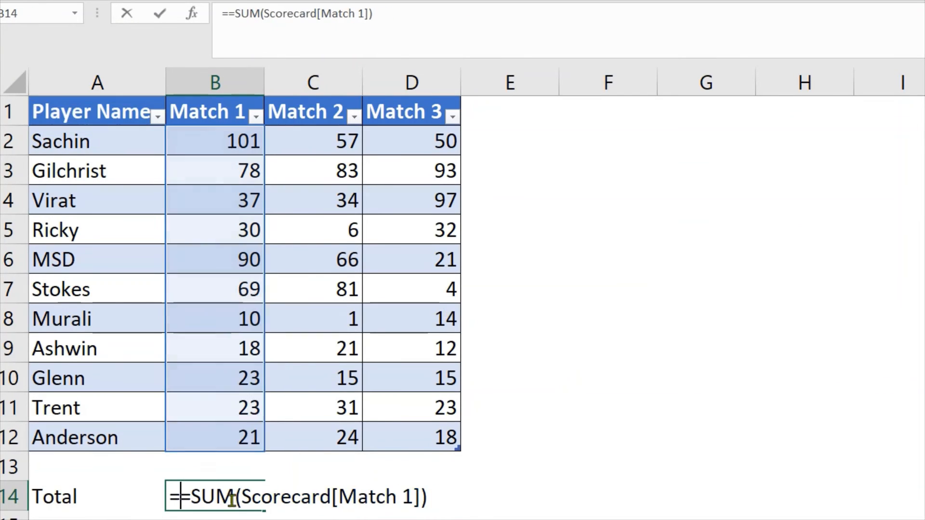
key("BackSpace")
key("Return")
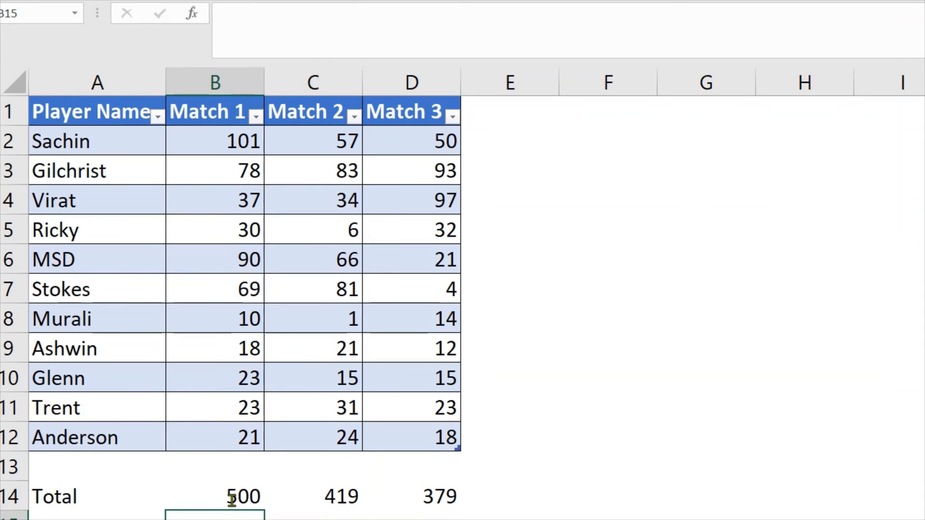
key("Up")
key("Up")
key("Right")
key("Right")
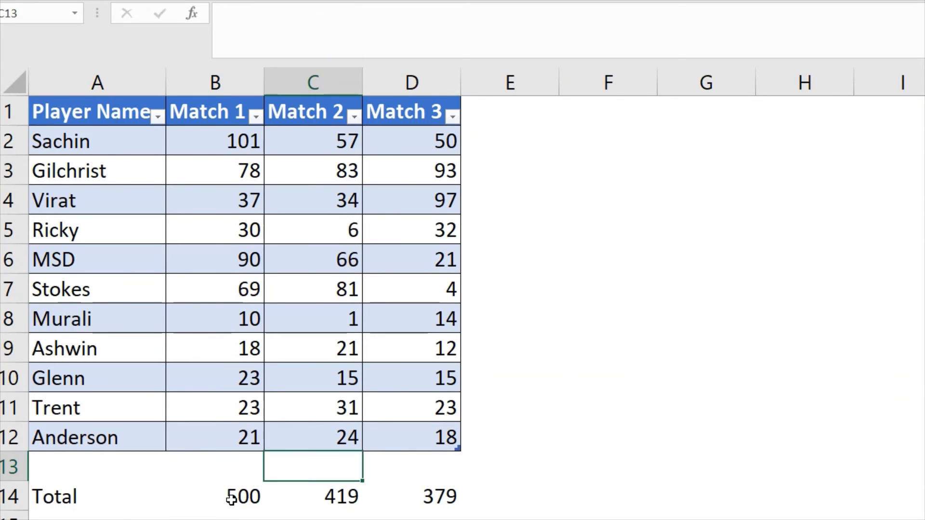
key("Up")
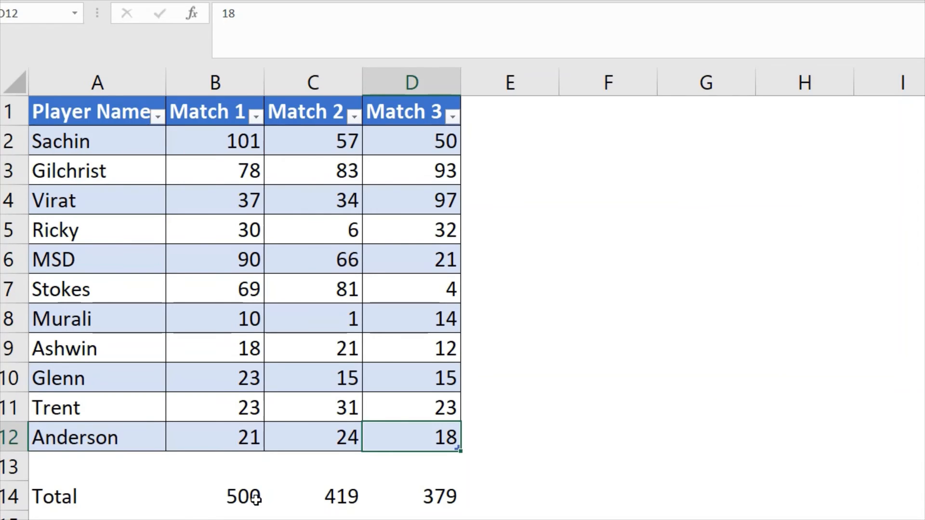
left_click(567, 446)
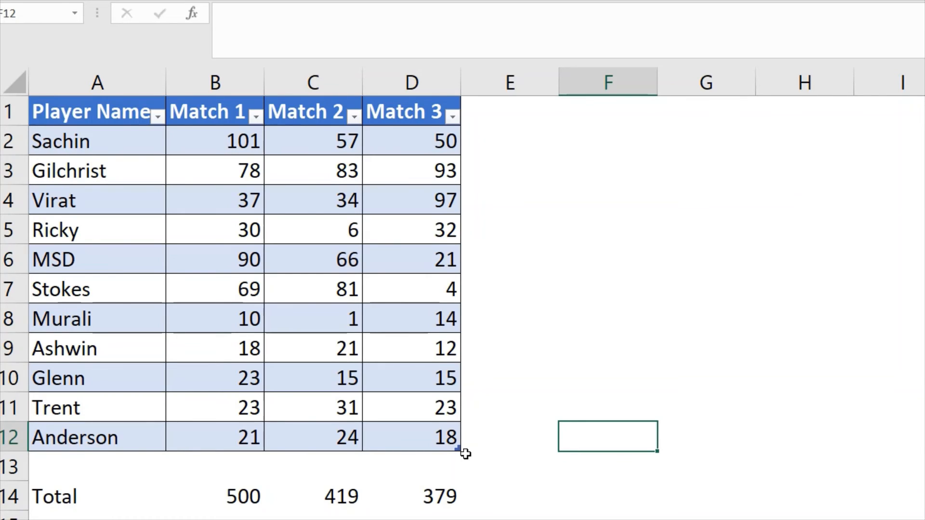
Add a new player row 13 named Kuldeep with scores 2, 4 and 6 for Match 1, Match 2 and Match 3
key("Down")
key("Left")
key("Left")
key("Left")
key("Left")
key("Left")
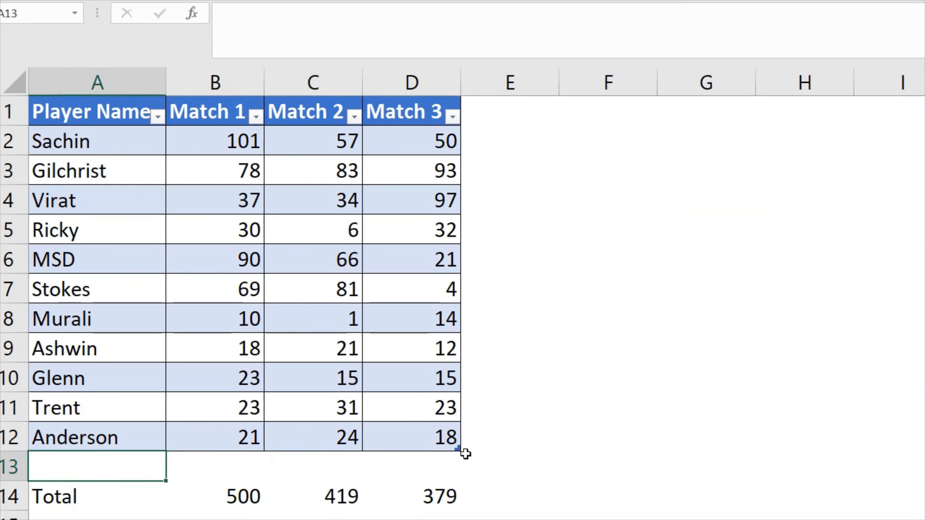
type("Kuldee")
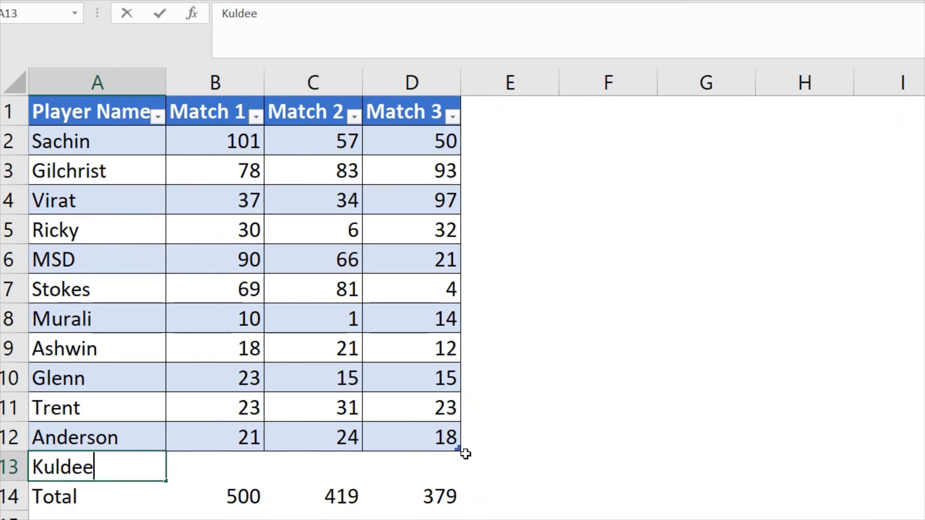
type("p")
key("Tab")
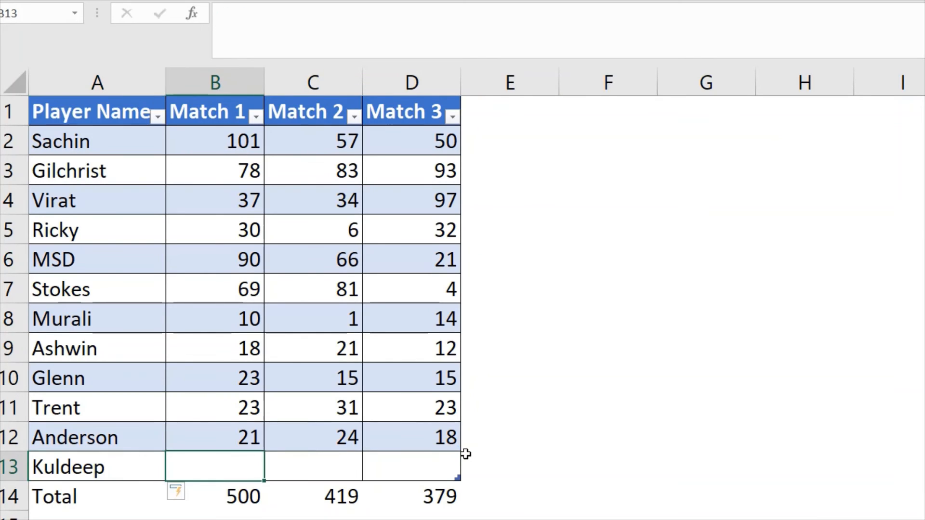
type("2")
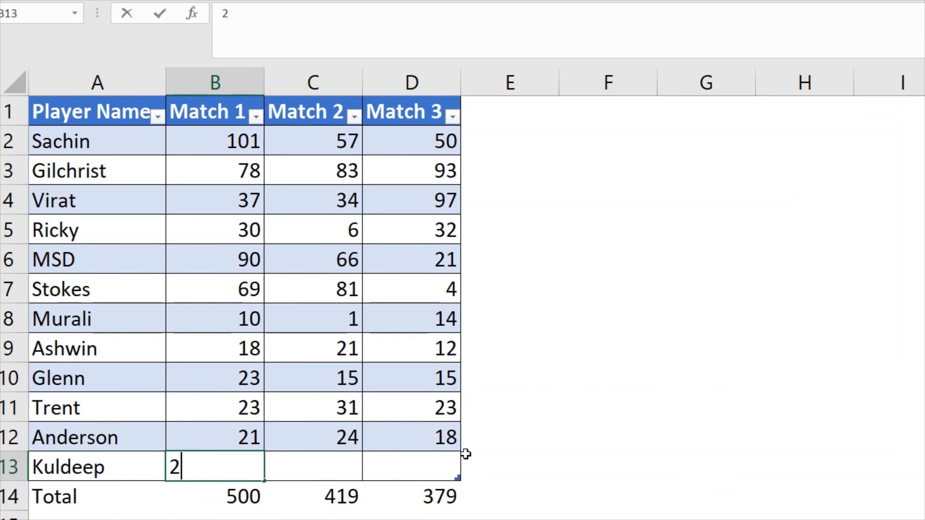
key("Tab")
type("4")
key("Tab")
type("6")
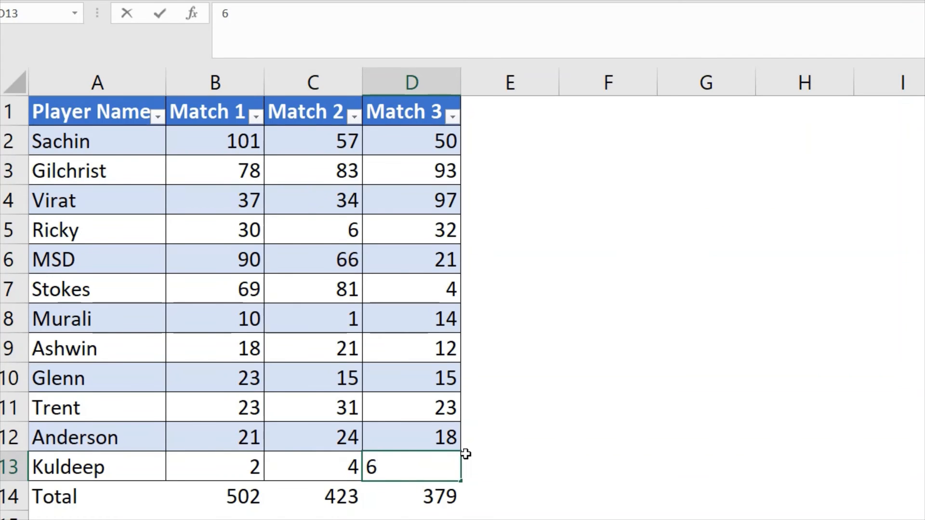
key("Return")
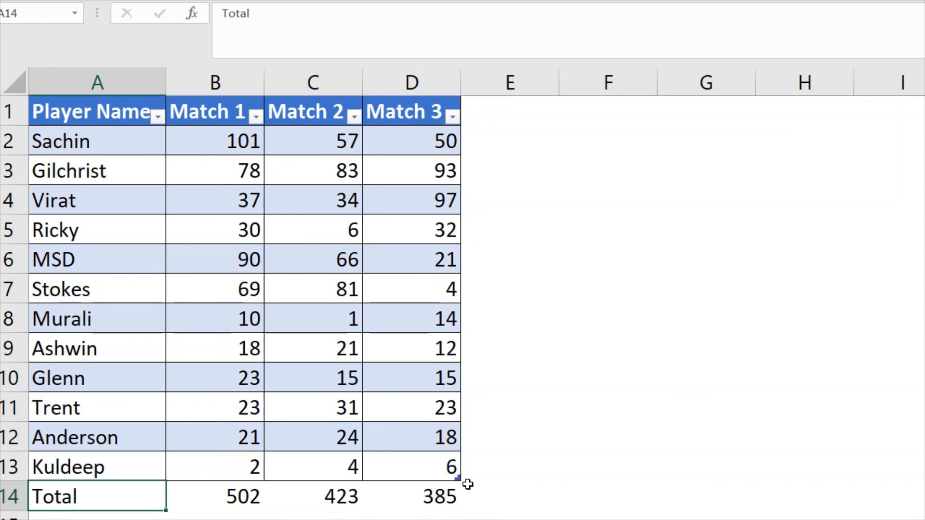
Check D14's total formula, then select the Total row starting at A14 and extending across the match totals
left_click(435, 496)
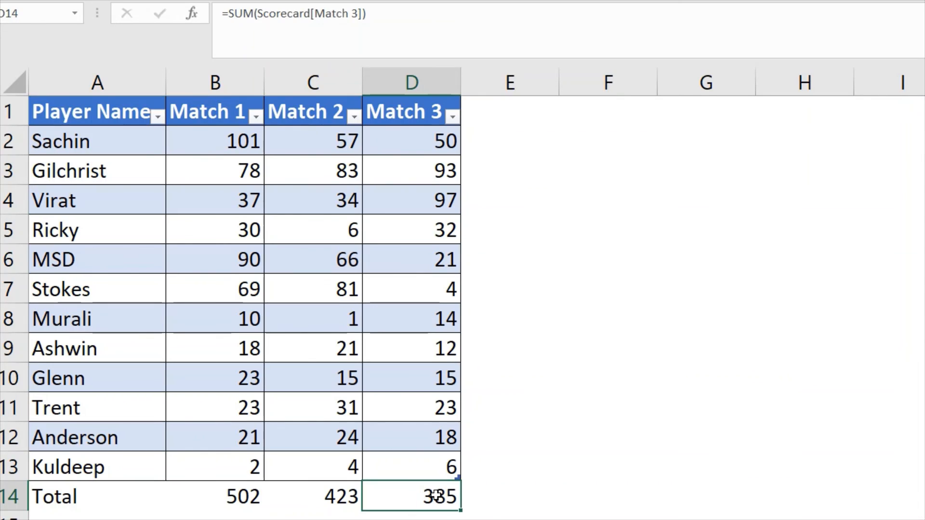
key("Left")
key("Left")
key("Left")
key("shift+Right")
key("shift+Right")
key("shift+Right")
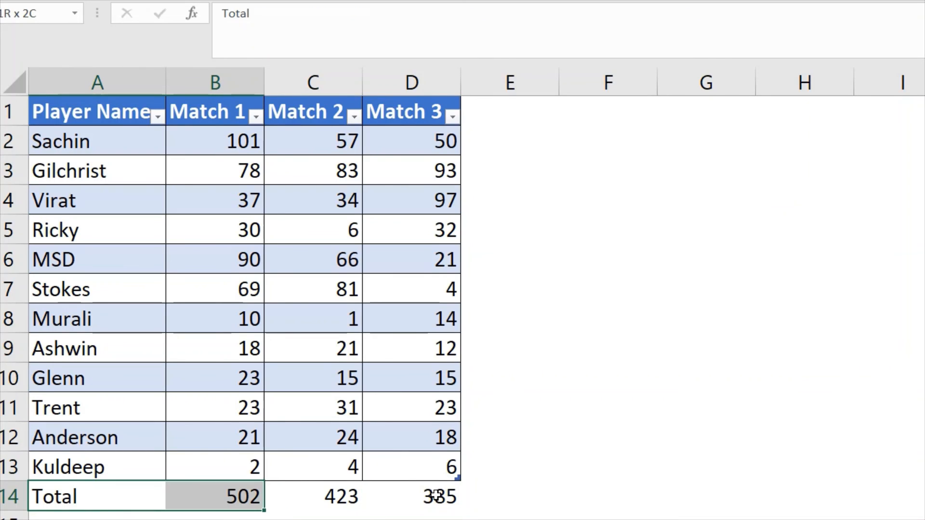